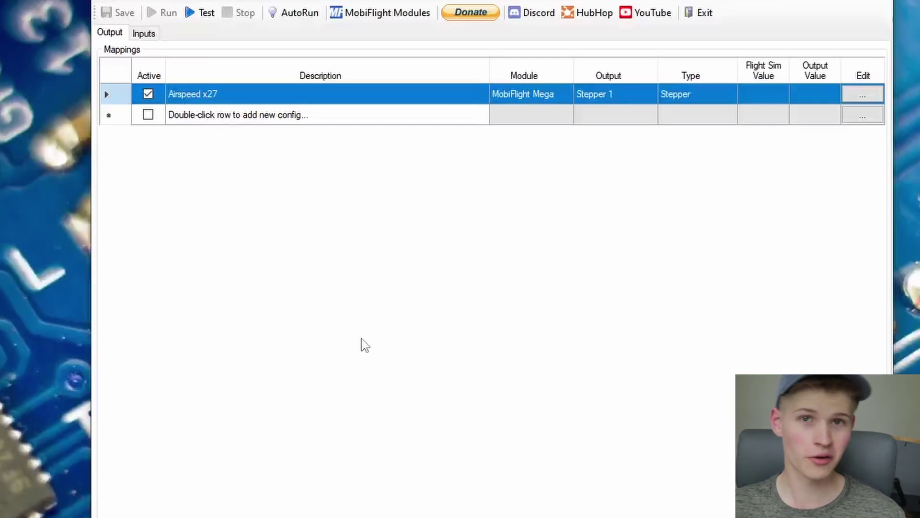
# Step: Add a stepper device to the MobiFlight Mega in the module settings
pyautogui.click(381, 17)
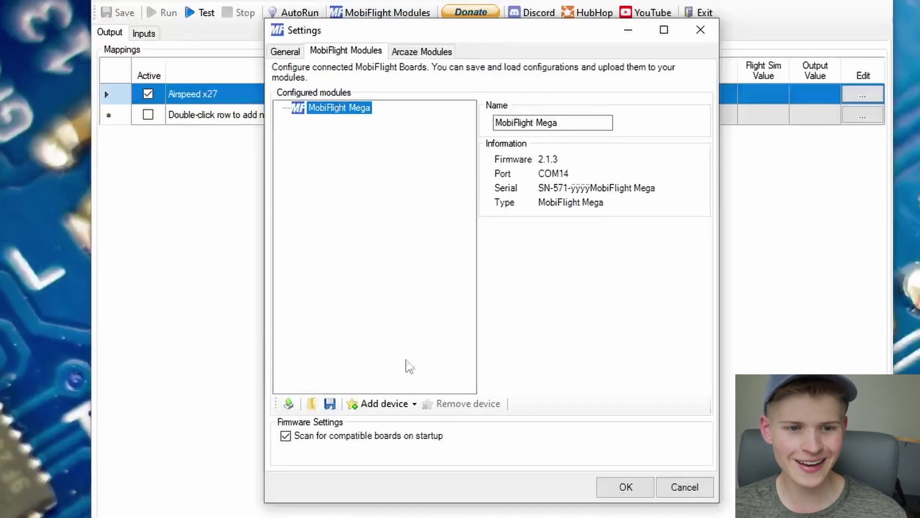
pyautogui.click(391, 405)
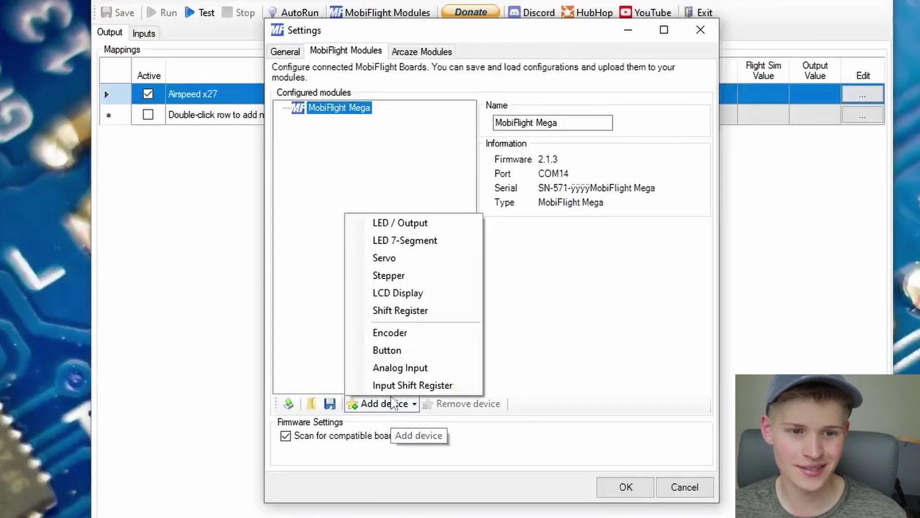
pyautogui.click(396, 279)
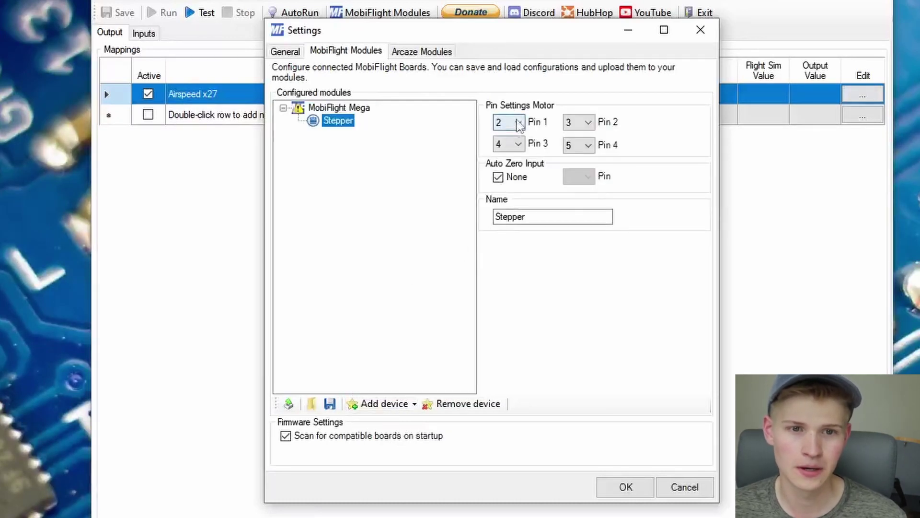
# Step: Assign the stepper's motor pin dropdowns, setting Pin 2 to 4 and reselecting Pin 3
pyautogui.click(506, 122)
pyautogui.click(505, 130)
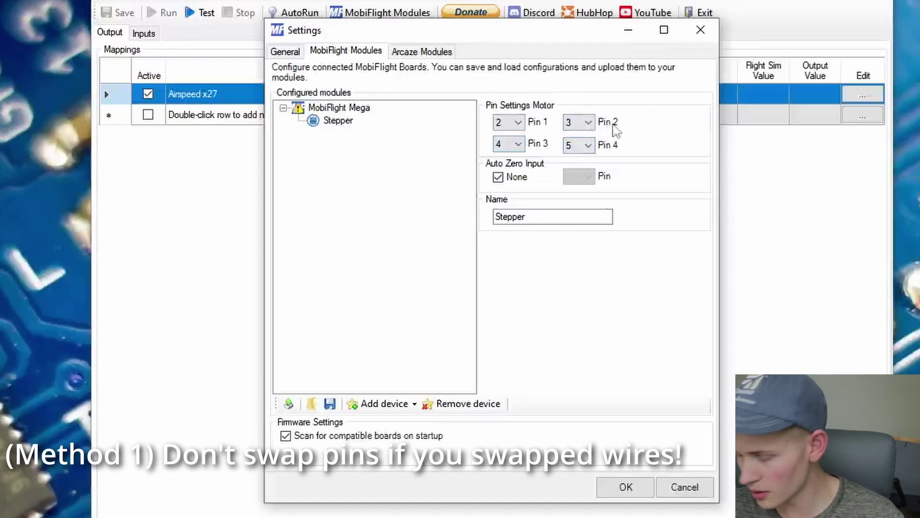
pyautogui.click(577, 124)
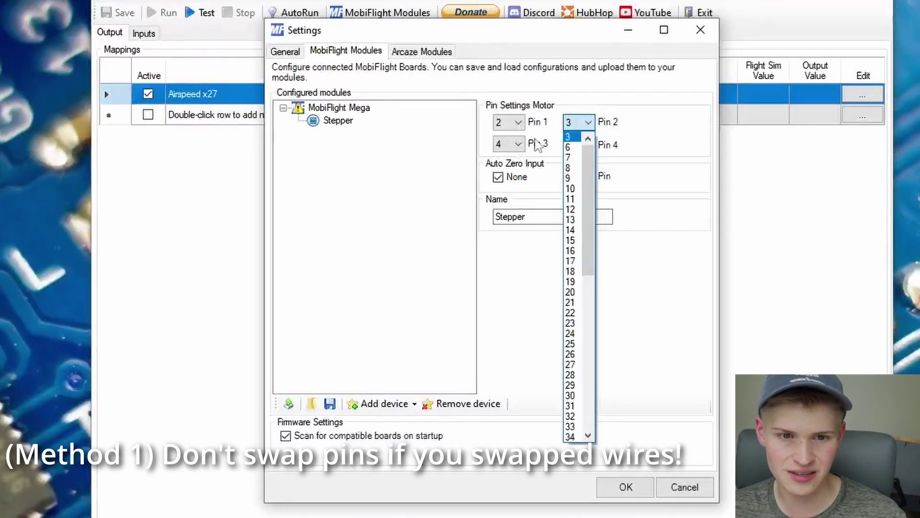
pyautogui.click(553, 143)
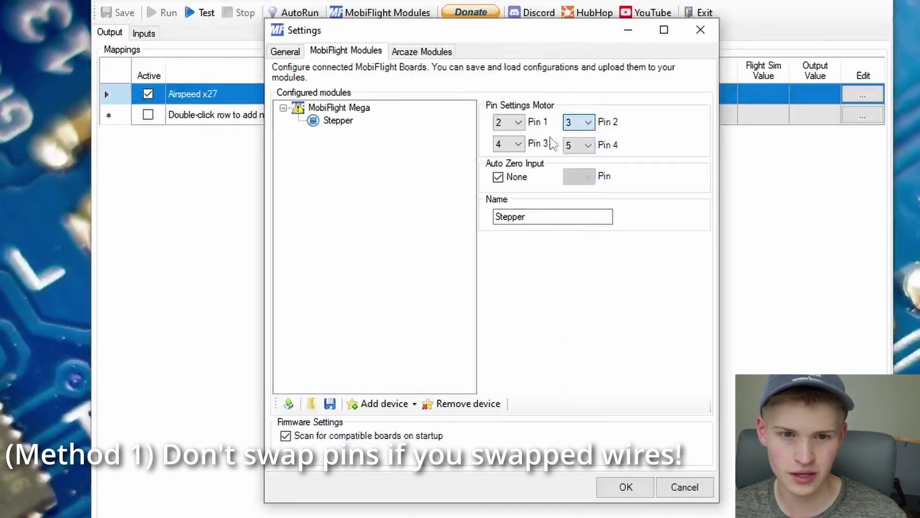
pyautogui.click(519, 144)
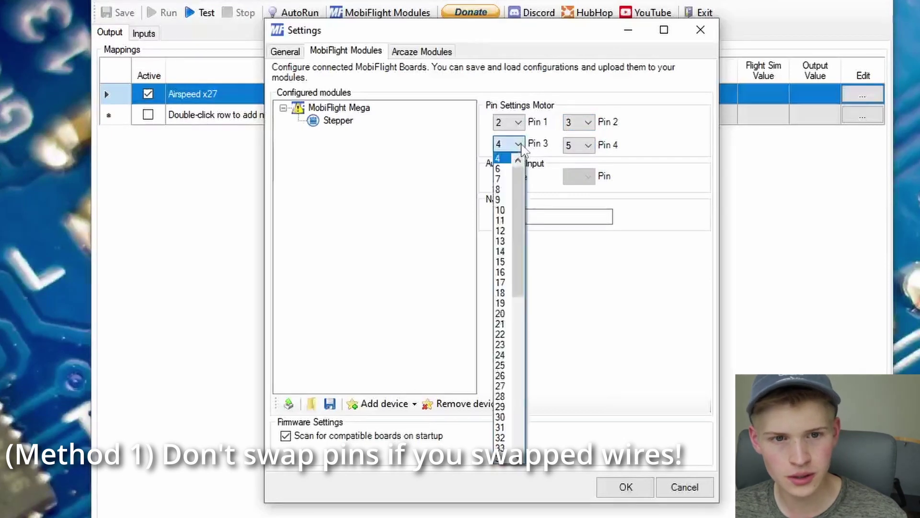
pyautogui.click(502, 355)
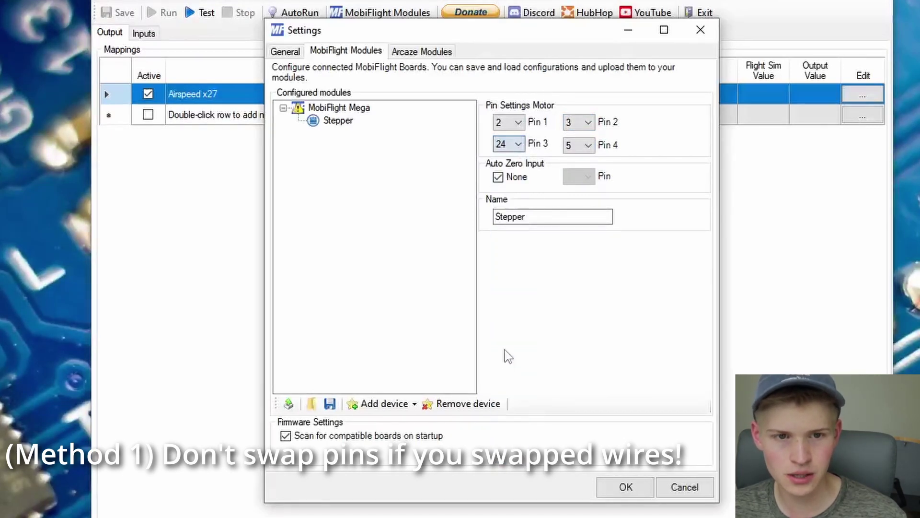
pyautogui.click(588, 123)
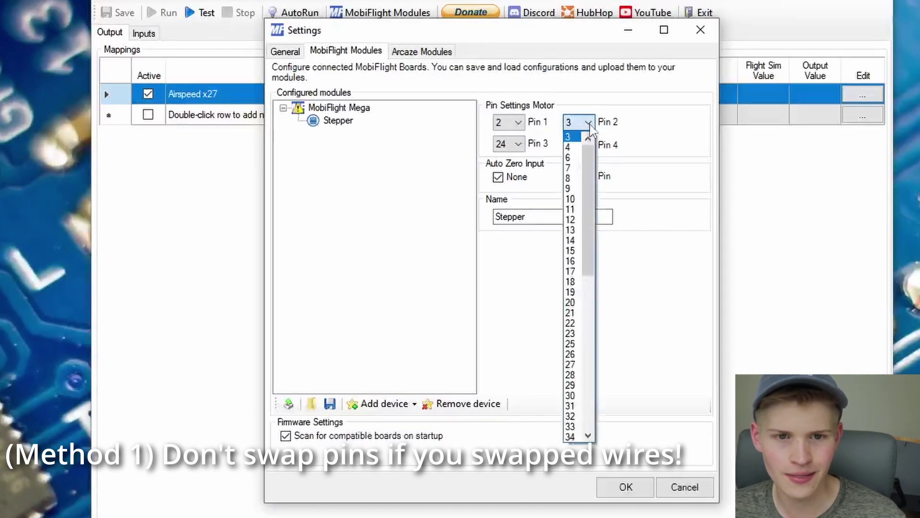
pyautogui.click(570, 147)
pyautogui.click(519, 144)
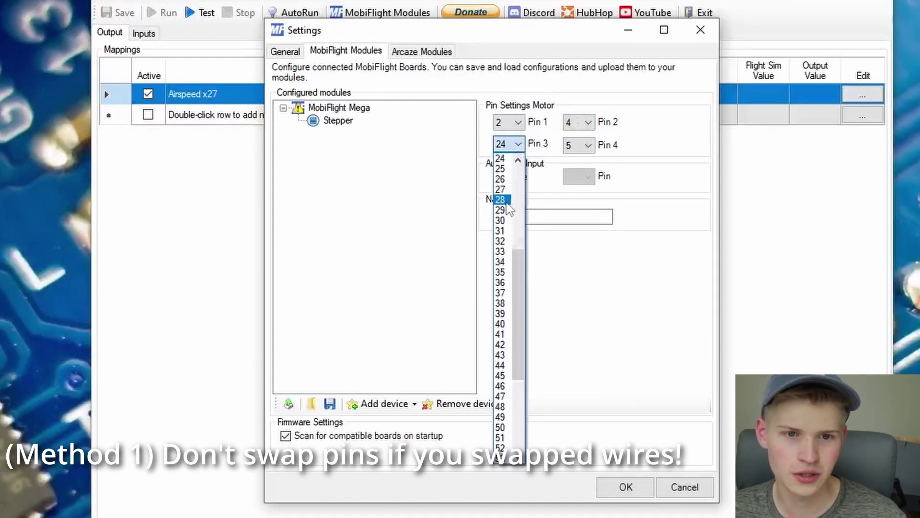
pyautogui.scroll(5, 501, 192)
# Step: Set Pin 3 to 3, name it 'Airspeed Stepper', upload to the Mega, and close settings
pyautogui.click(508, 165)
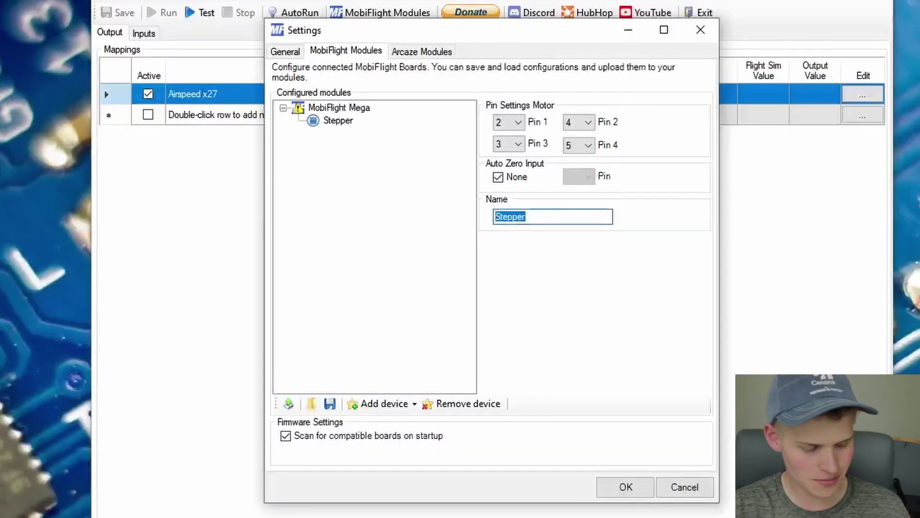
pyautogui.write('Airs')
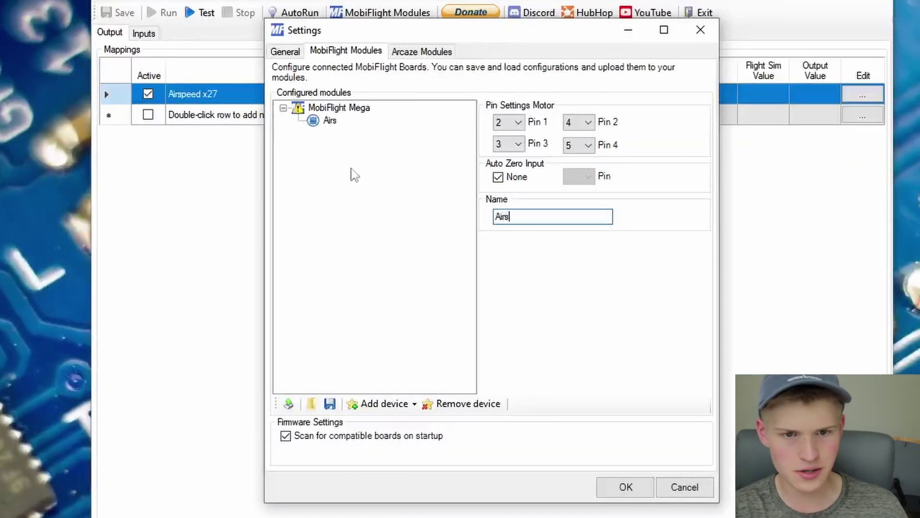
pyautogui.write('peed Stepper')
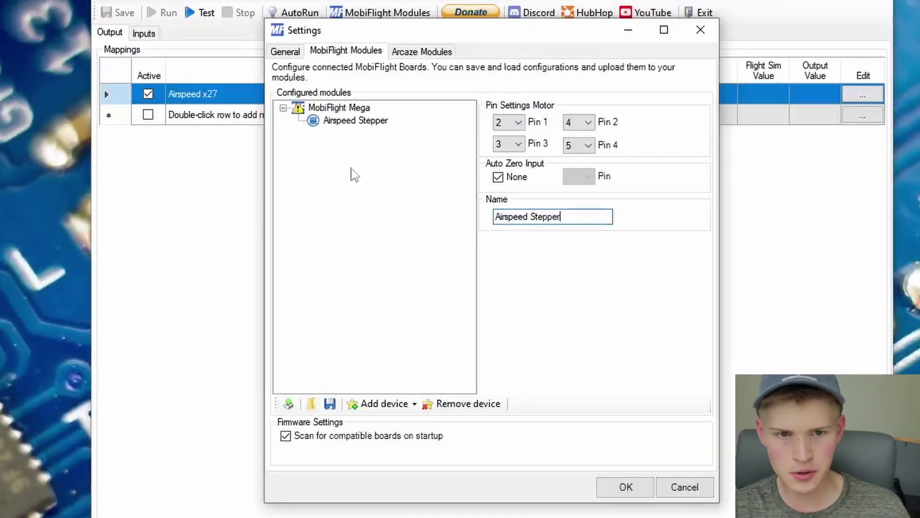
pyautogui.click(293, 408)
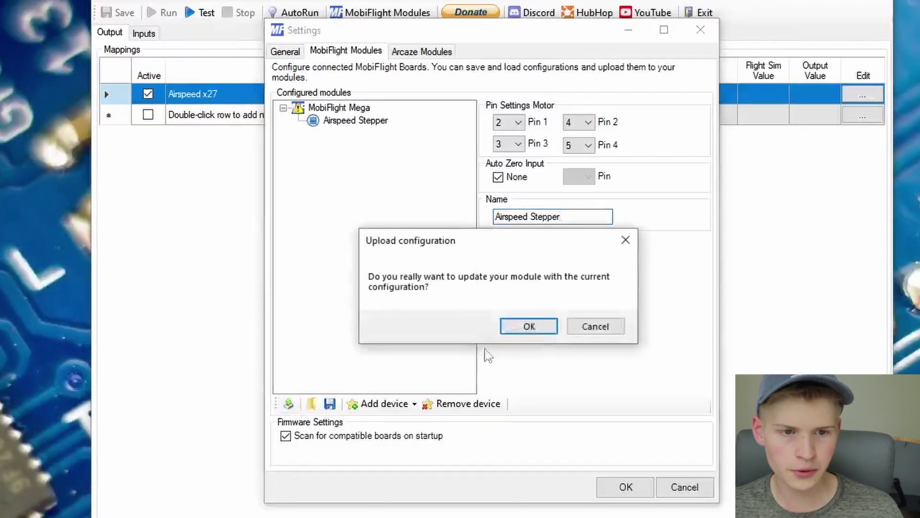
pyautogui.click(539, 324)
pyautogui.click(584, 324)
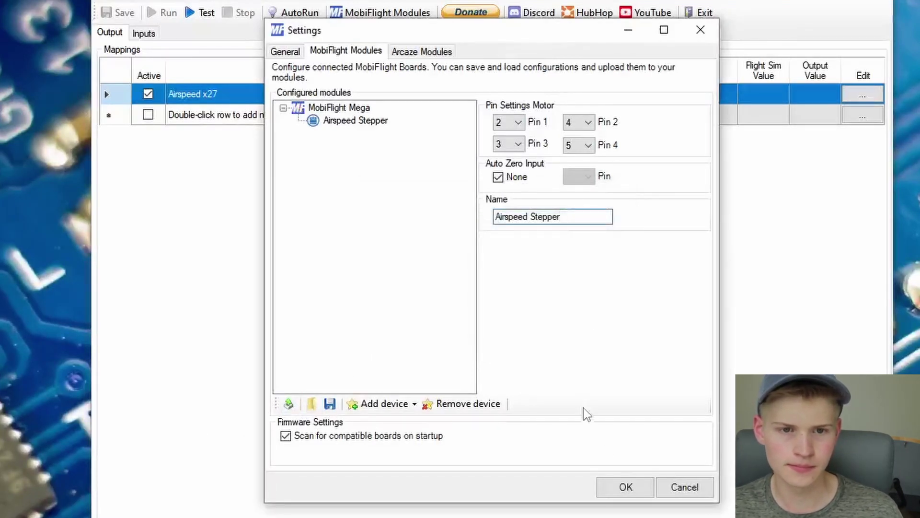
pyautogui.click(623, 486)
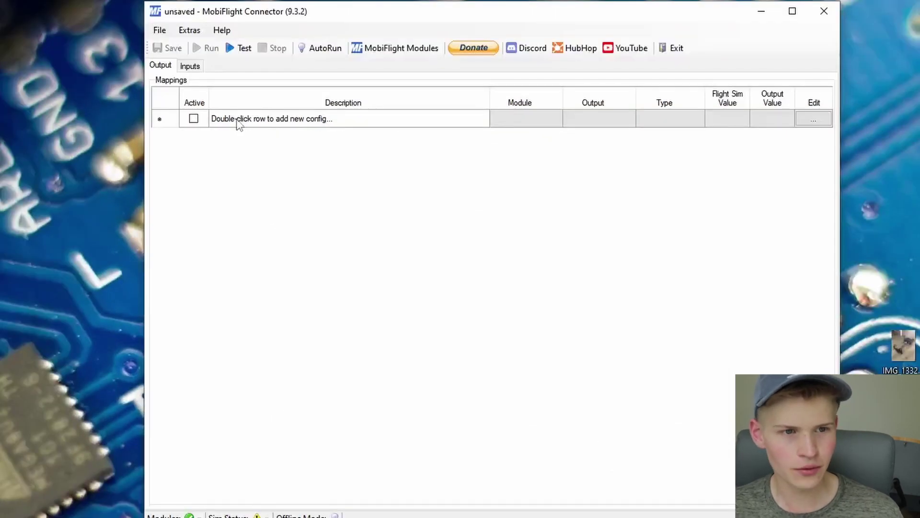
# Step: Add a new output config named Airspeed and mark it active
pyautogui.click(239, 120)
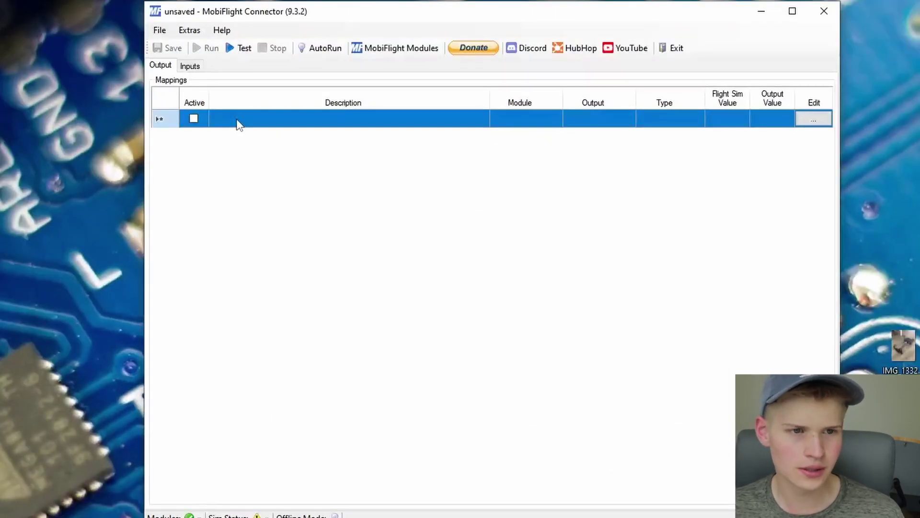
pyautogui.click(237, 119)
pyautogui.write('Airspeed')
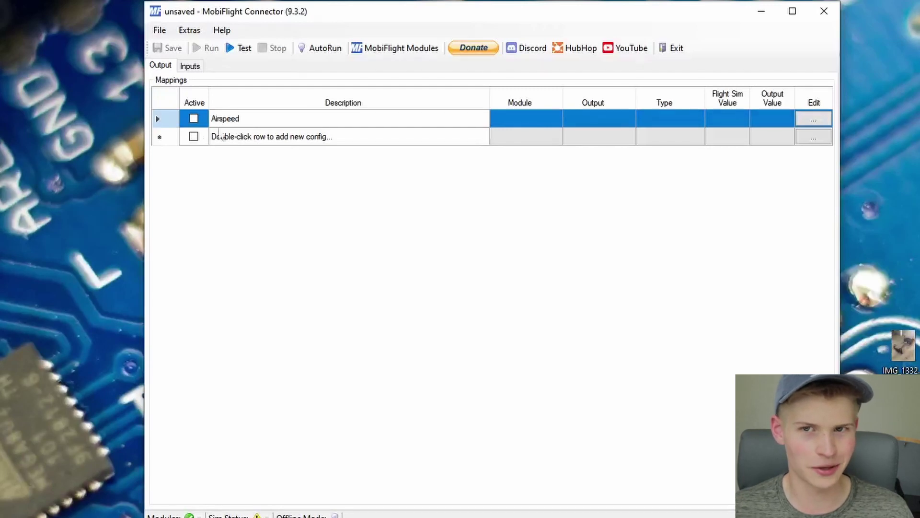
pyautogui.click(193, 119)
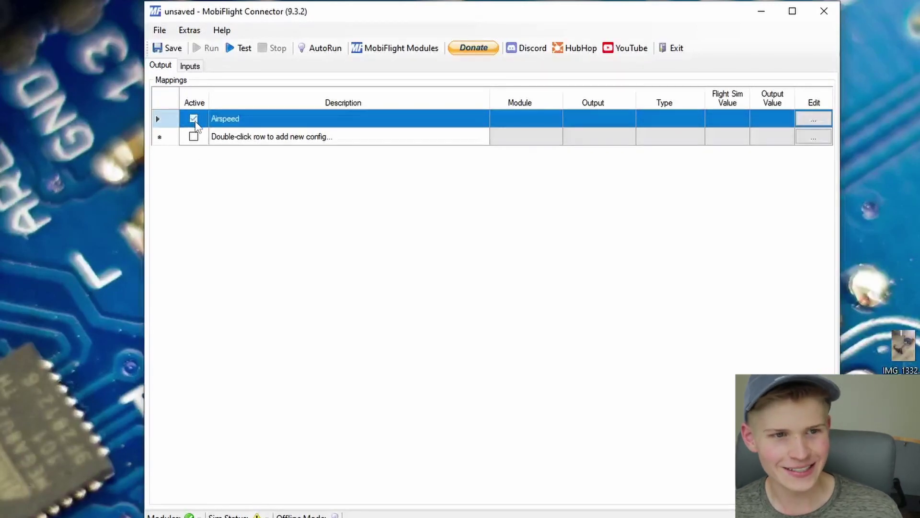
# Step: In its Display settings, target the MobiFlight Mega's Airspeed Stepper as a Stepper Output Device
pyautogui.click(821, 123)
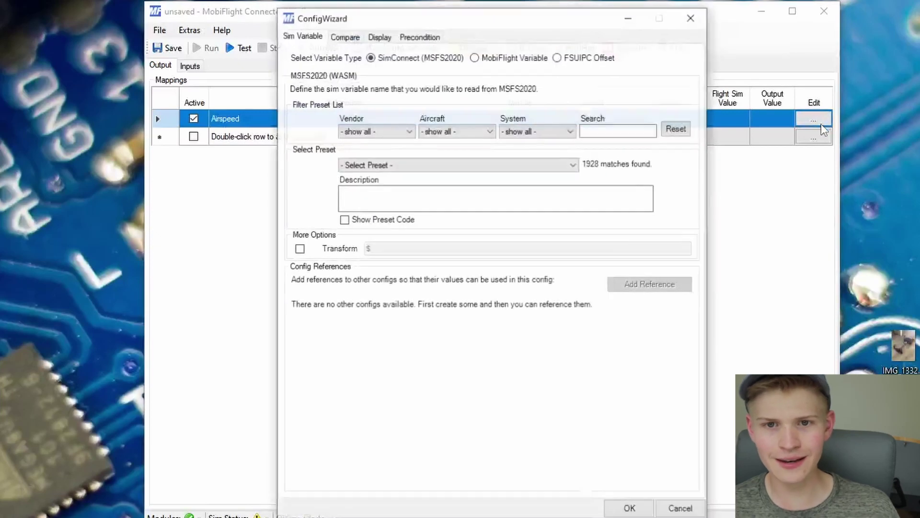
pyautogui.click(373, 37)
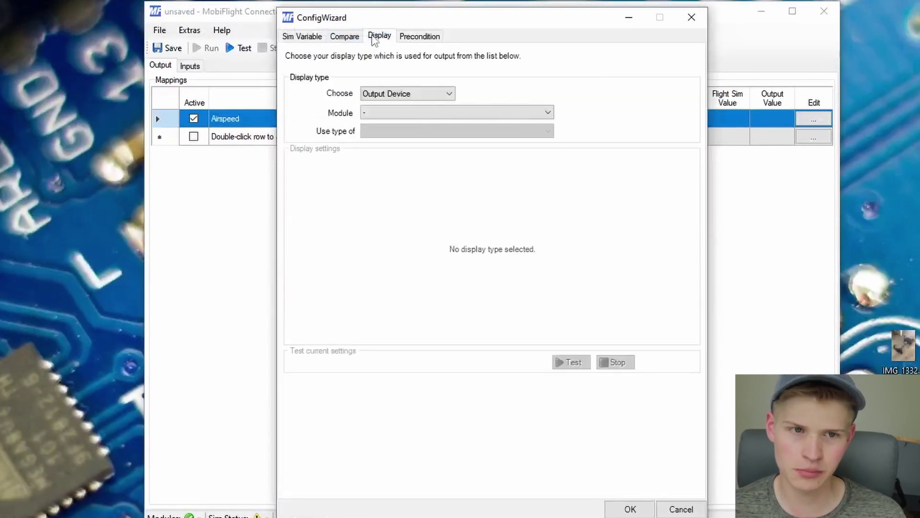
pyautogui.click(388, 93)
pyautogui.click(388, 93)
pyautogui.click(390, 114)
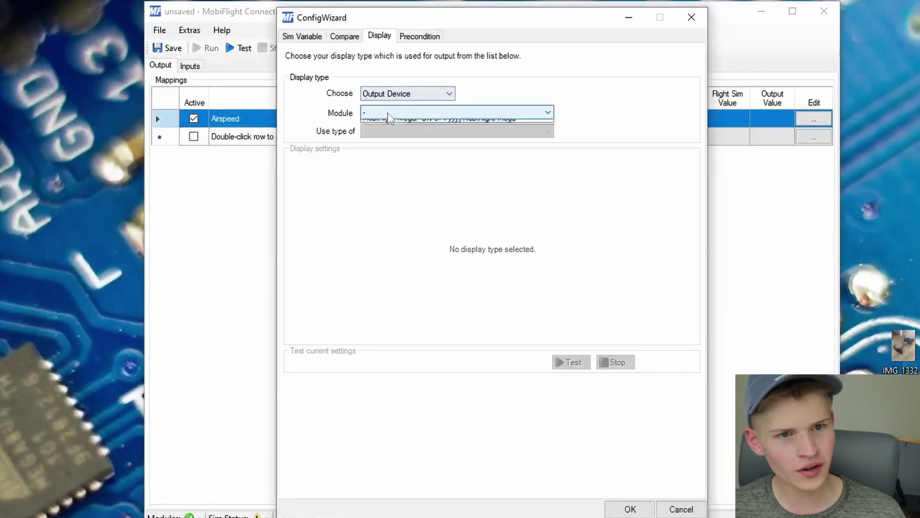
pyautogui.click(390, 134)
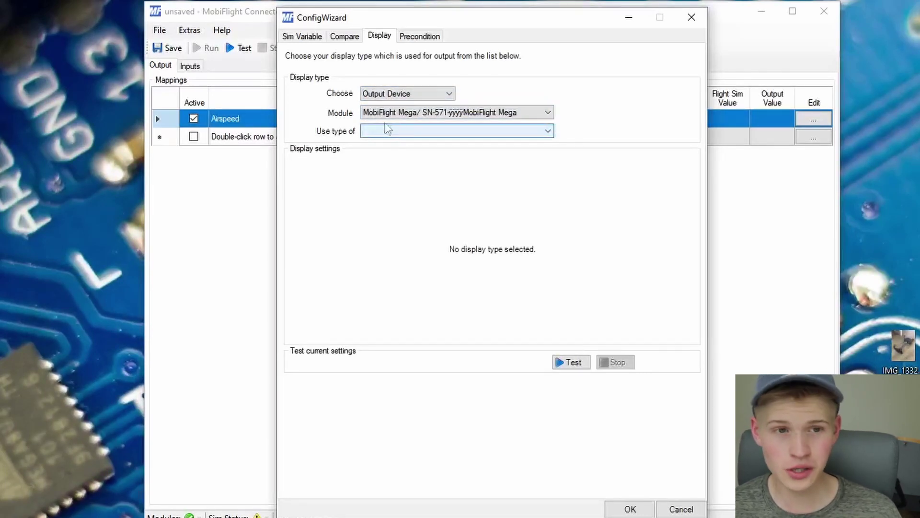
pyautogui.click(379, 130)
pyautogui.click(375, 144)
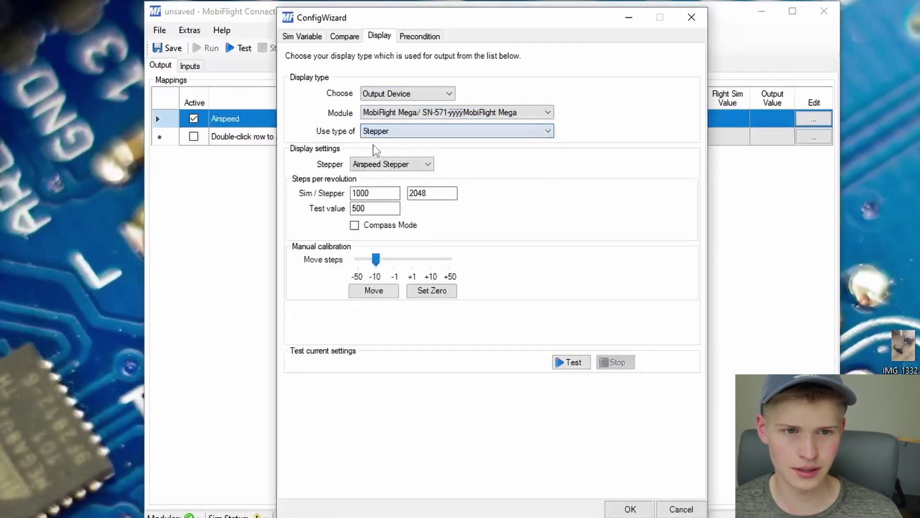
pyautogui.click(383, 165)
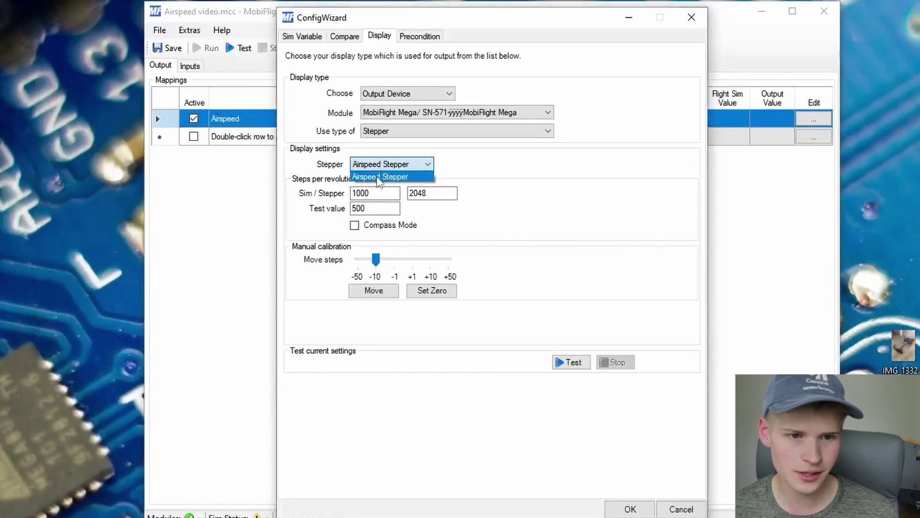
pyautogui.click(379, 177)
pyautogui.press('Tab')
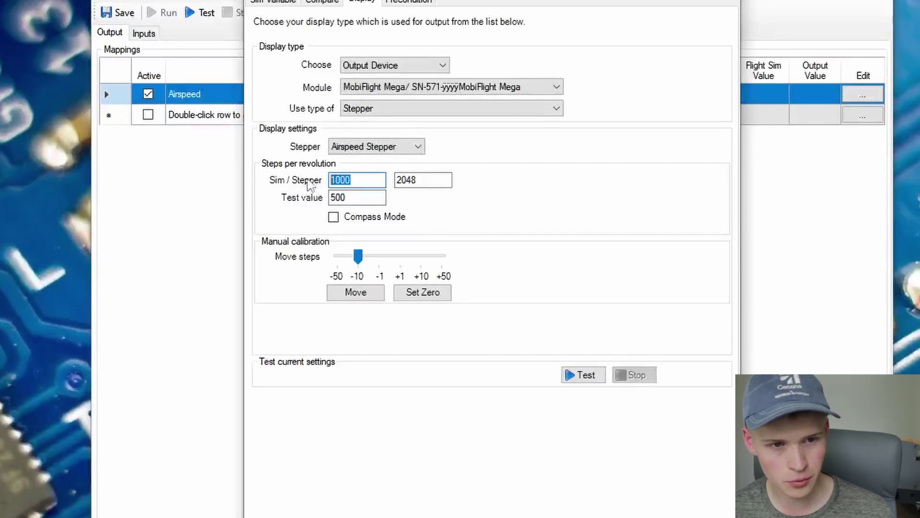
# Step: Change steps per revolution from 1000/2048 to 360 for the sim and 729 for the stepper
pyautogui.press('Tab')
pyautogui.press('Tab')
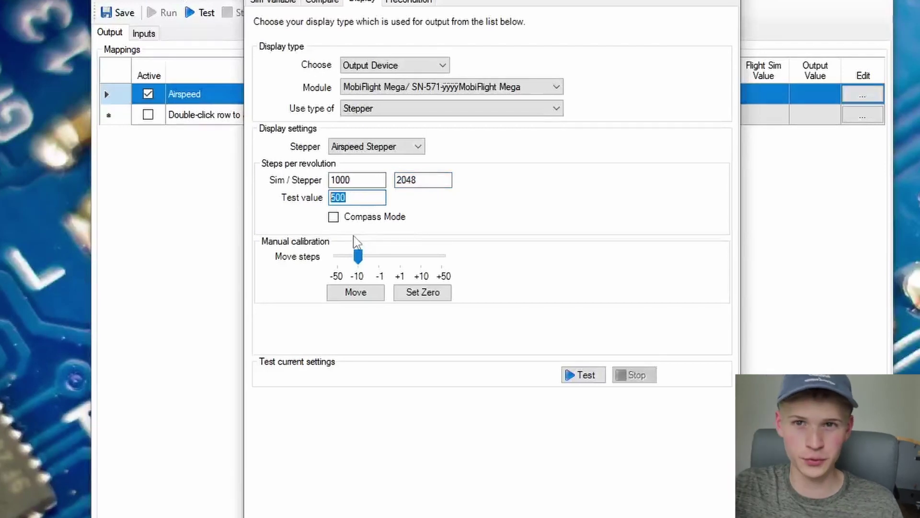
pyautogui.doubleClick(371, 181)
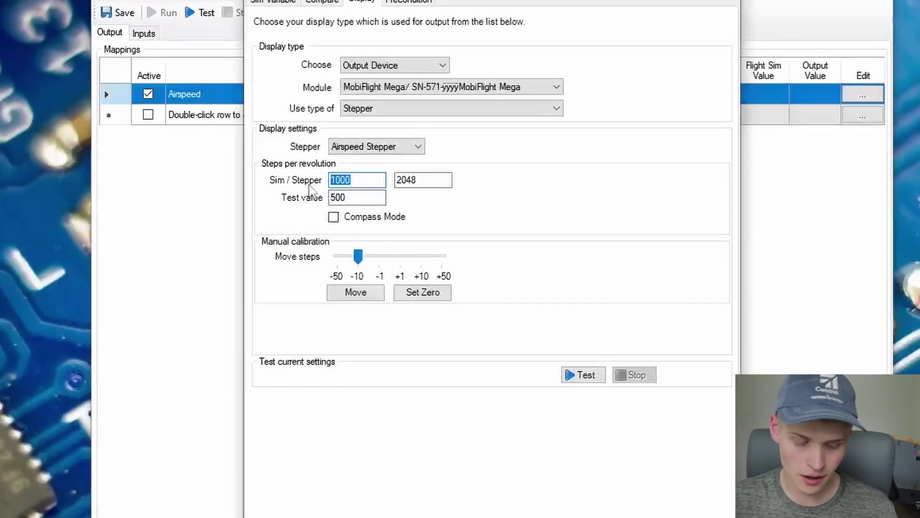
pyautogui.write('100')
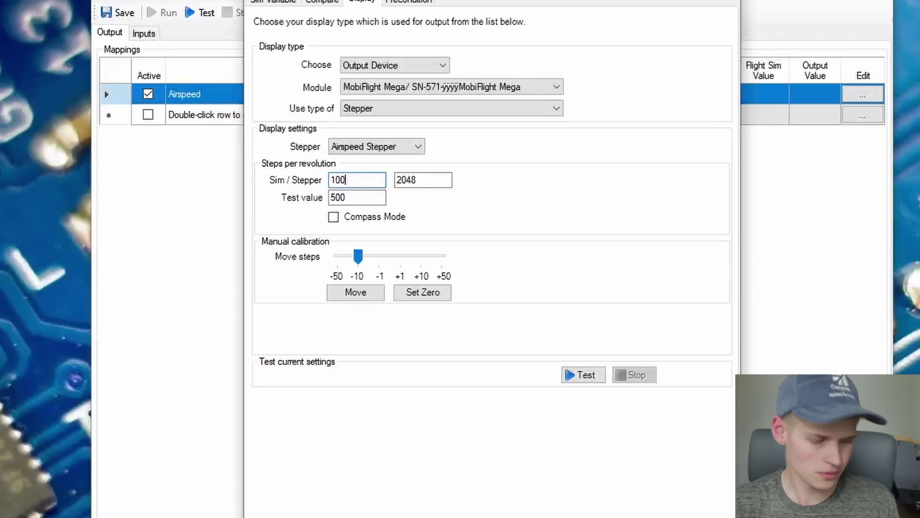
pyautogui.hotkey('ctrl', 'a')
pyautogui.write('3')
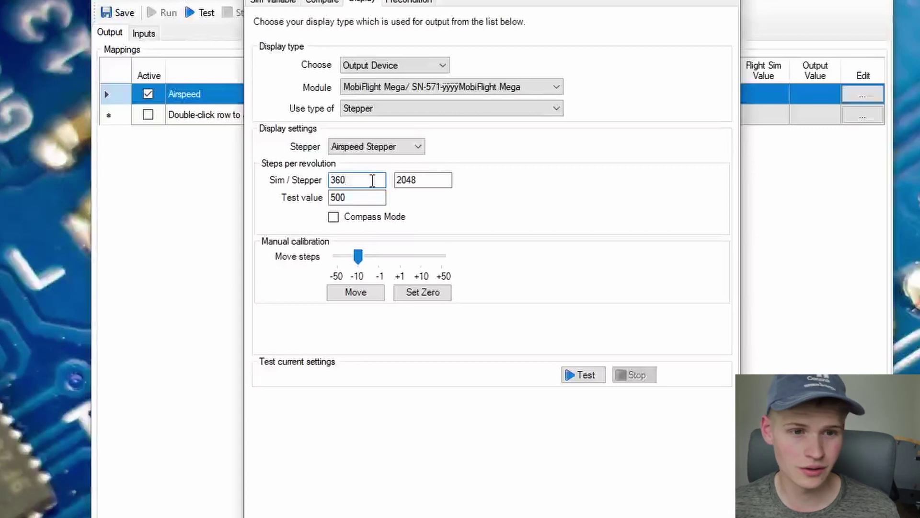
pyautogui.doubleClick(373, 180)
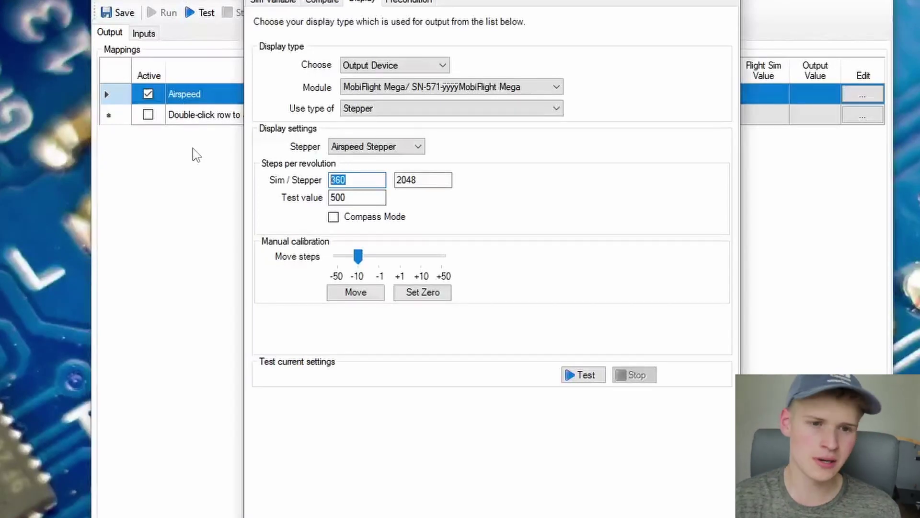
pyautogui.press('Tab')
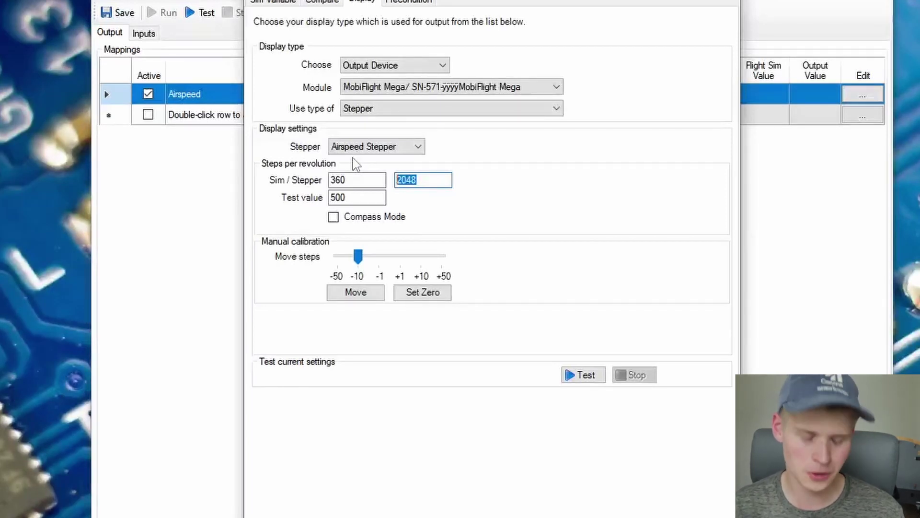
pyautogui.write('729')
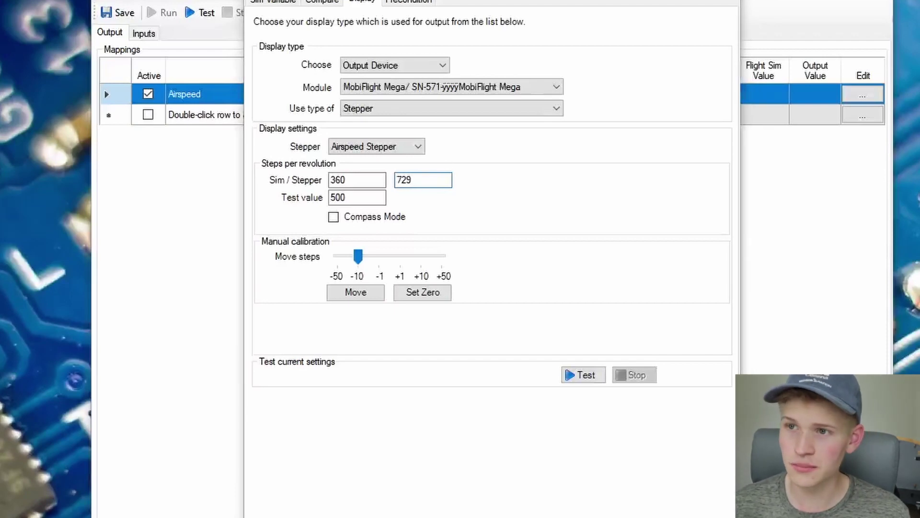
pyautogui.press('Tab')
pyautogui.hotkey('alt', 'Tab')
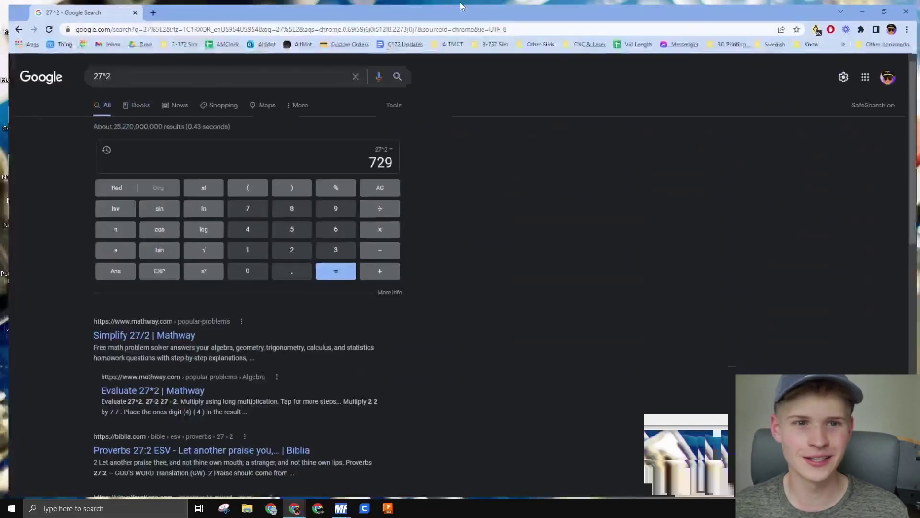
# Step: Check the 729 result of 27^2 in Google's calculator
pyautogui.hotkey('shift', 'Right')
pyautogui.click(81, 75)
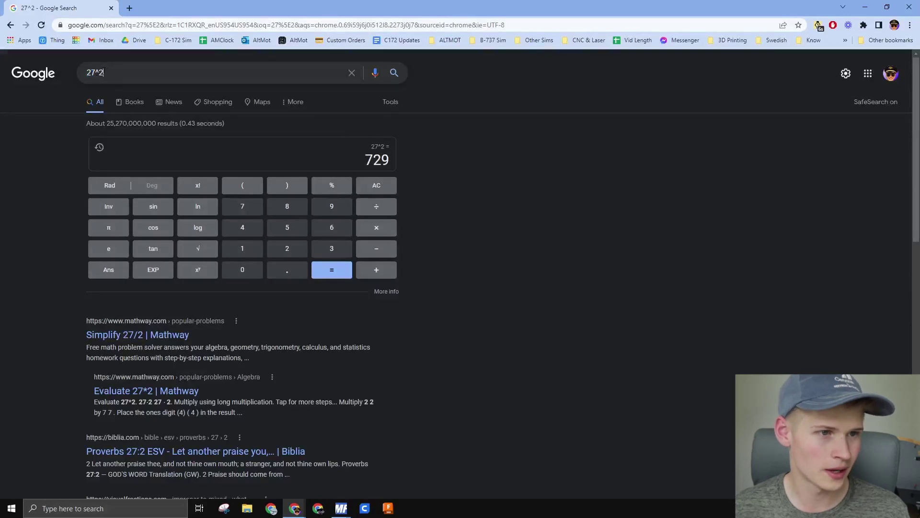
pyautogui.click(469, 179)
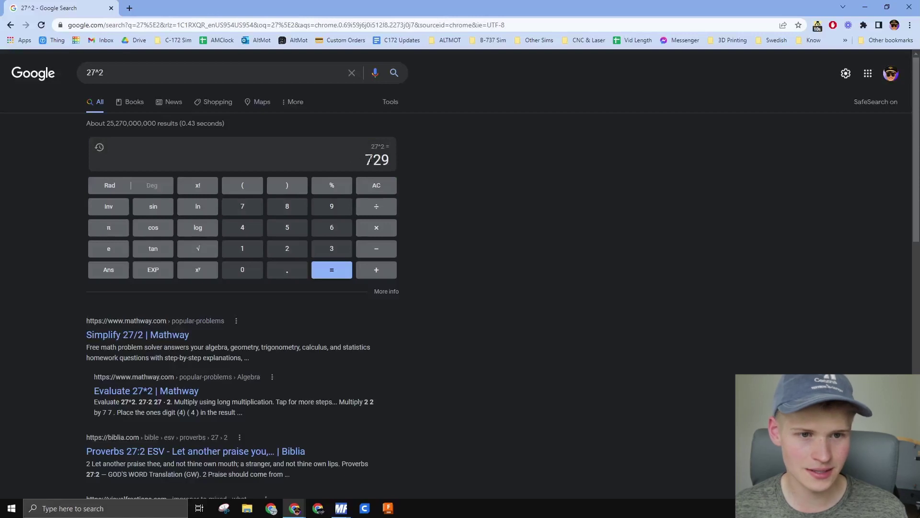
pyautogui.moveTo(369, 159); pyautogui.dragTo(403, 166)
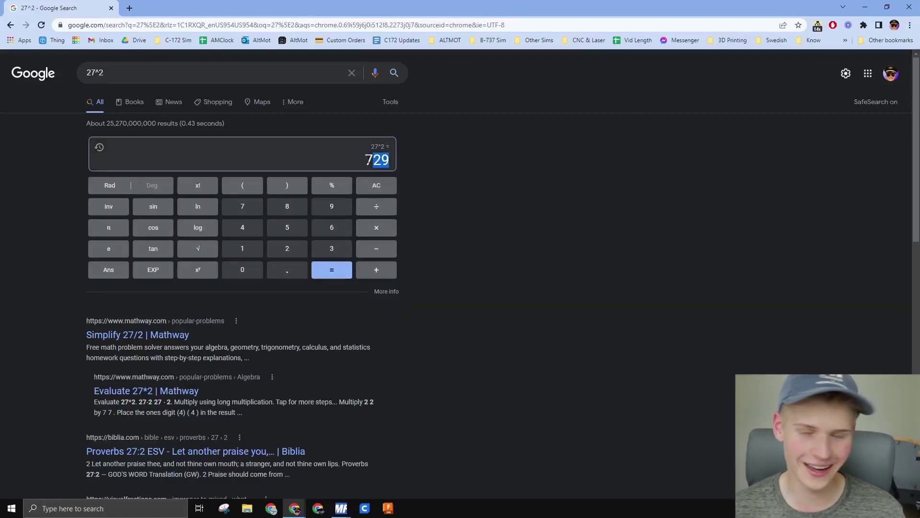
pyautogui.moveTo(367, 158); pyautogui.dragTo(384, 155)
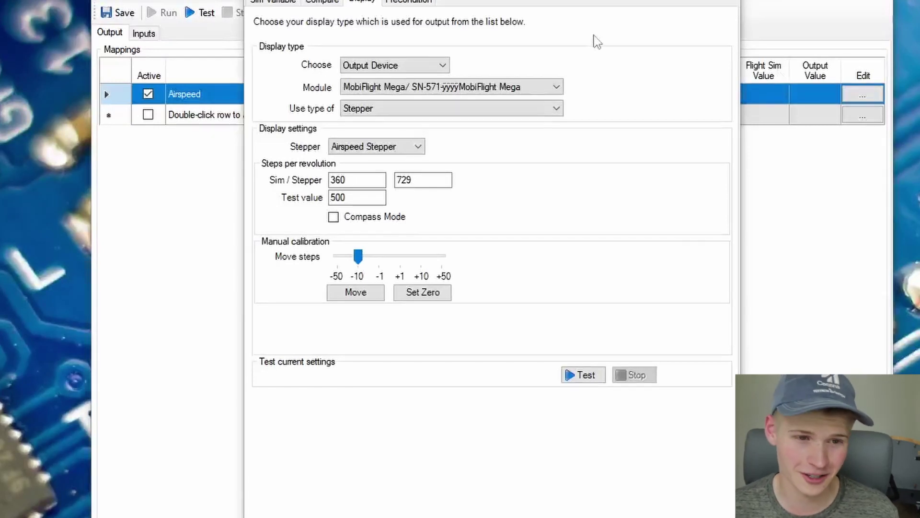
# Step: Run stepper tests on the gauge at test value 180, then at 315, stopping each run
pyautogui.moveTo(347, 180); pyautogui.dragTo(281, 189)
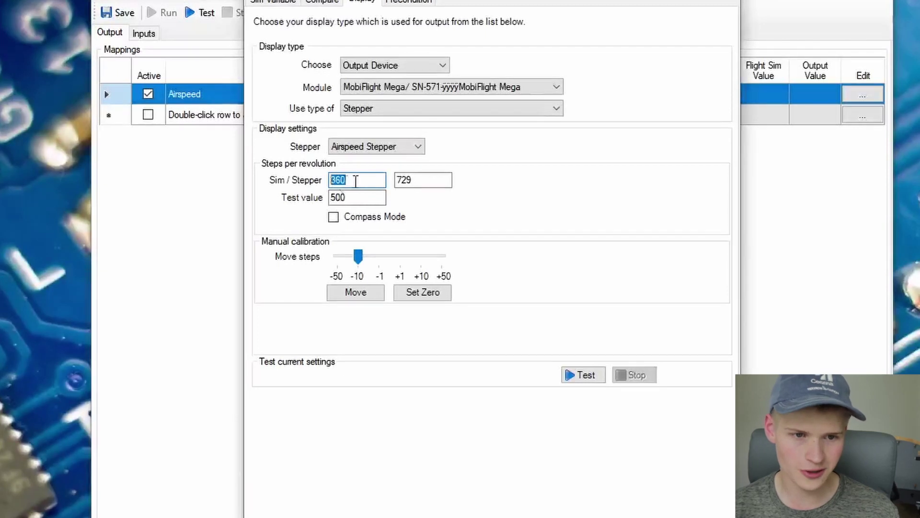
pyautogui.moveTo(396, 180); pyautogui.dragTo(431, 177)
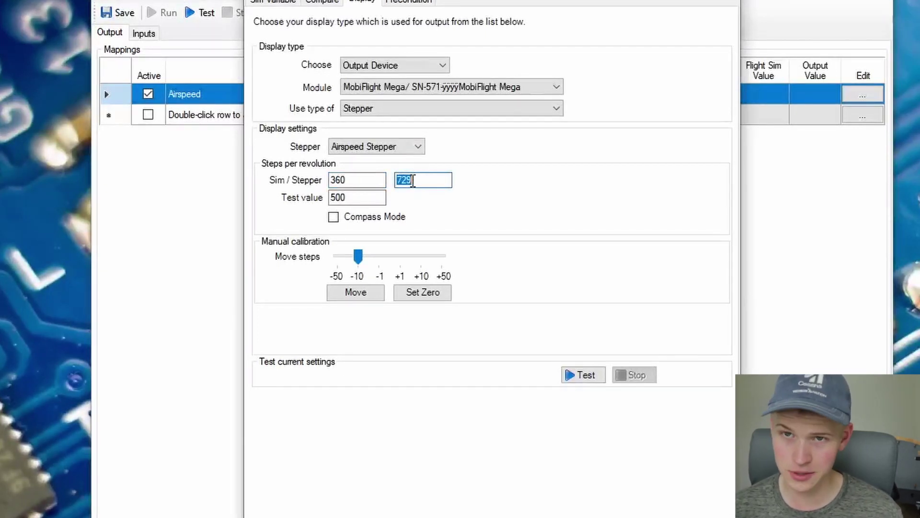
pyautogui.press('Tab')
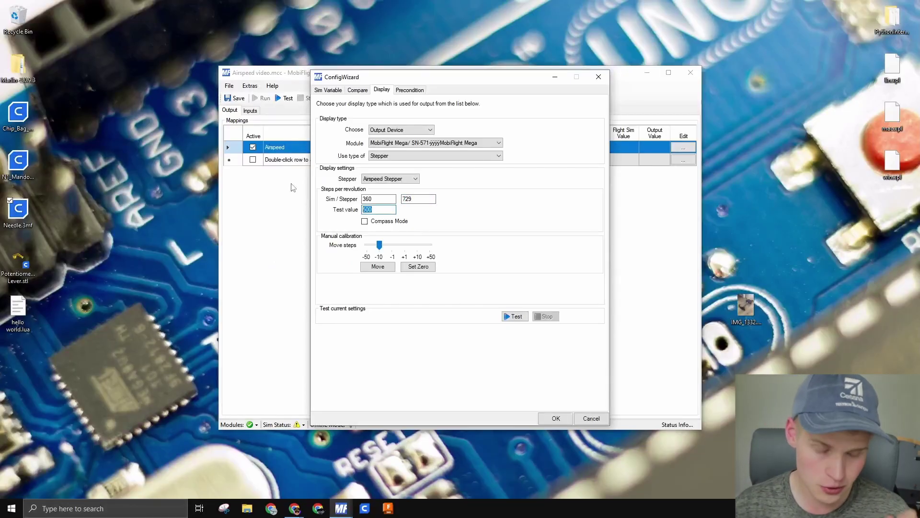
pyautogui.write('1')
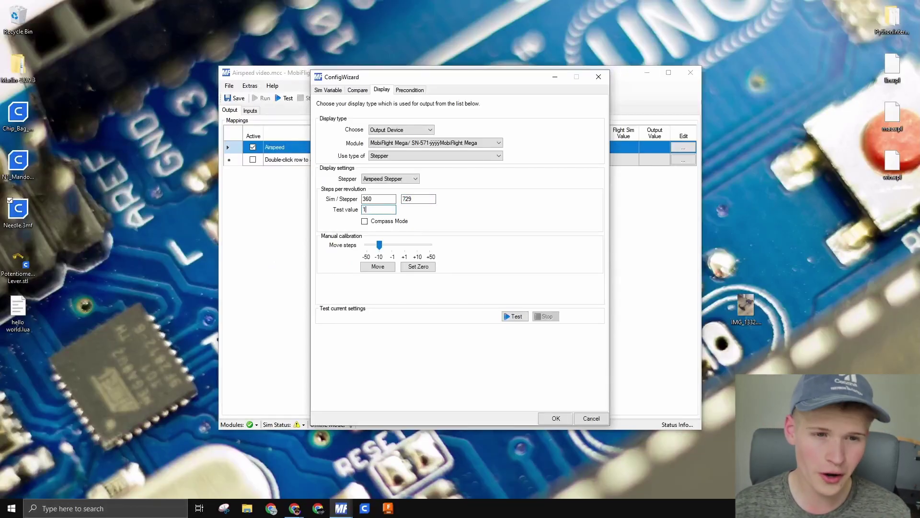
pyautogui.write('80')
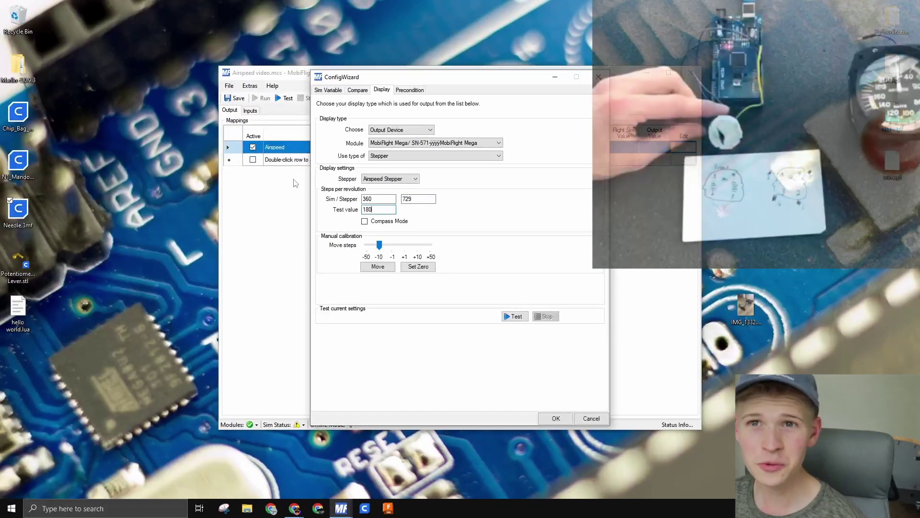
pyautogui.click(512, 316)
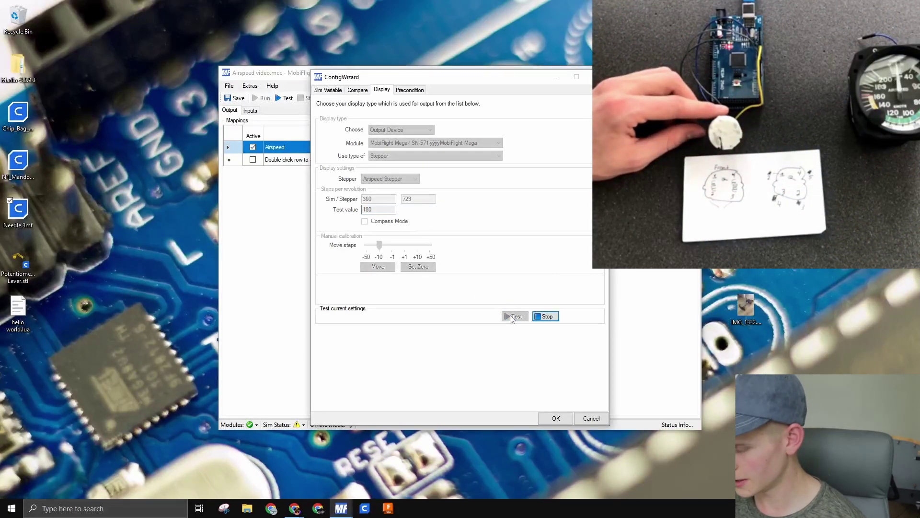
pyautogui.click(544, 316)
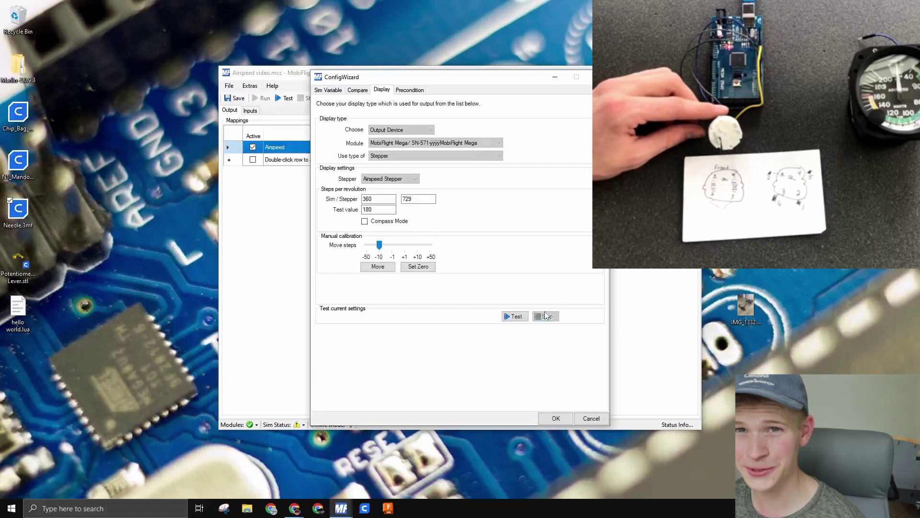
pyautogui.click(522, 319)
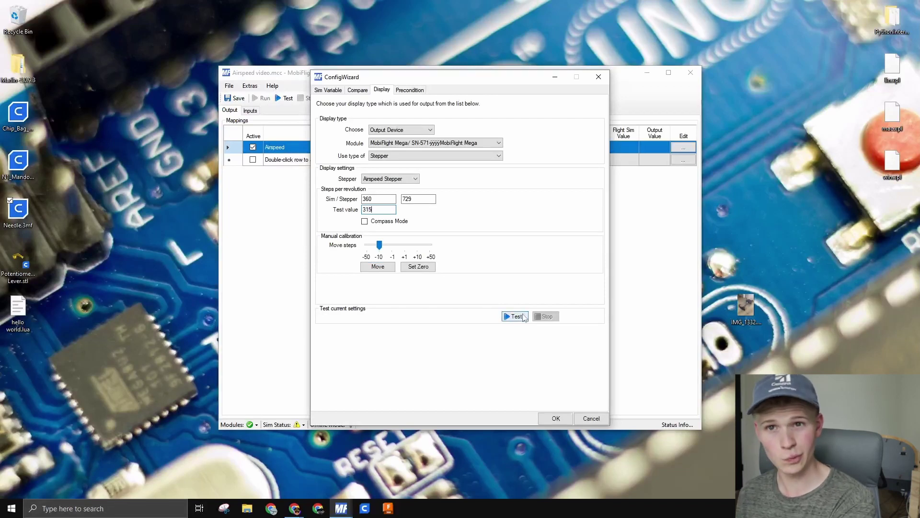
pyautogui.click(515, 316)
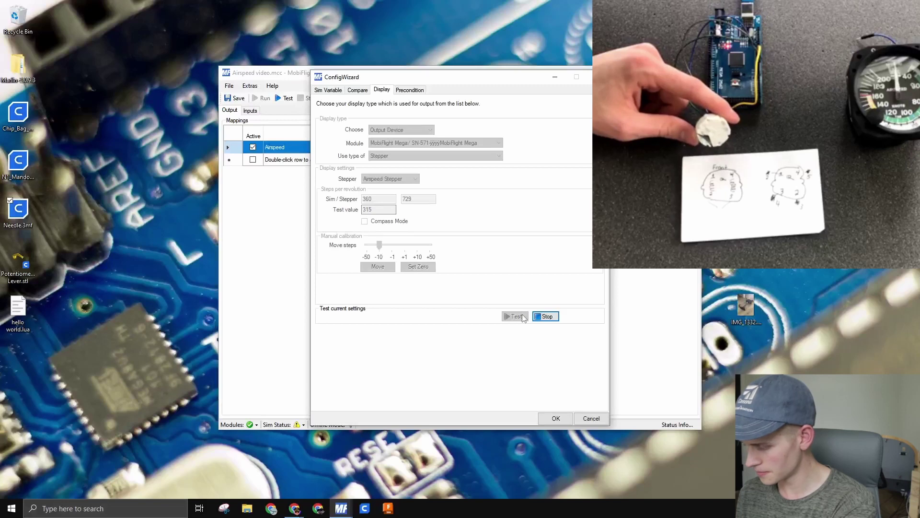
pyautogui.click(543, 317)
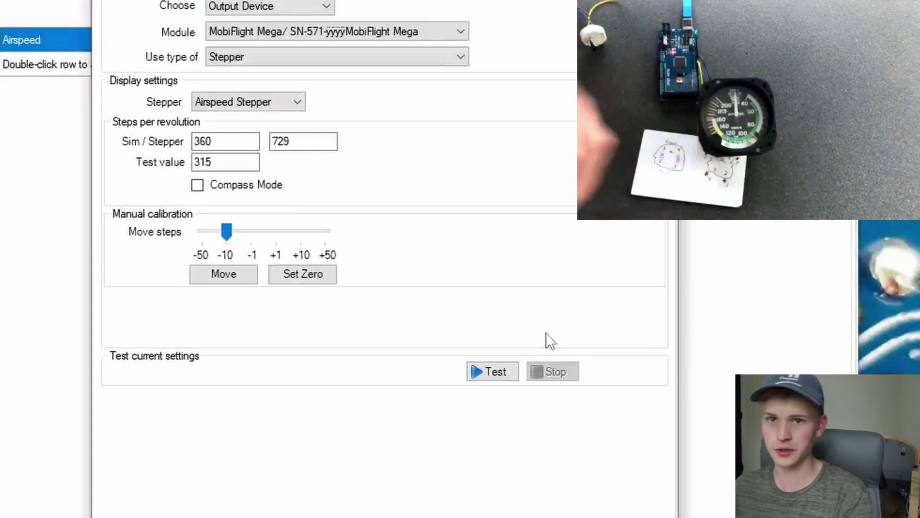
pyautogui.click(477, 379)
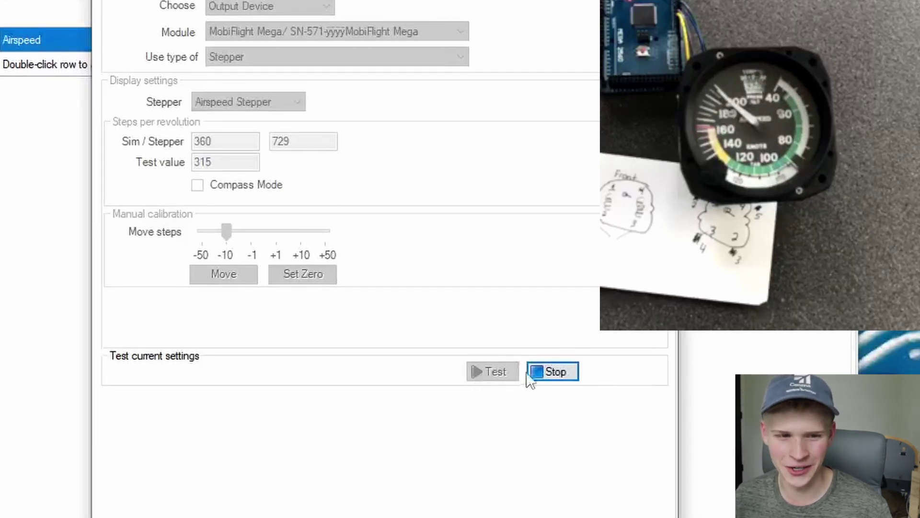
pyautogui.click(546, 372)
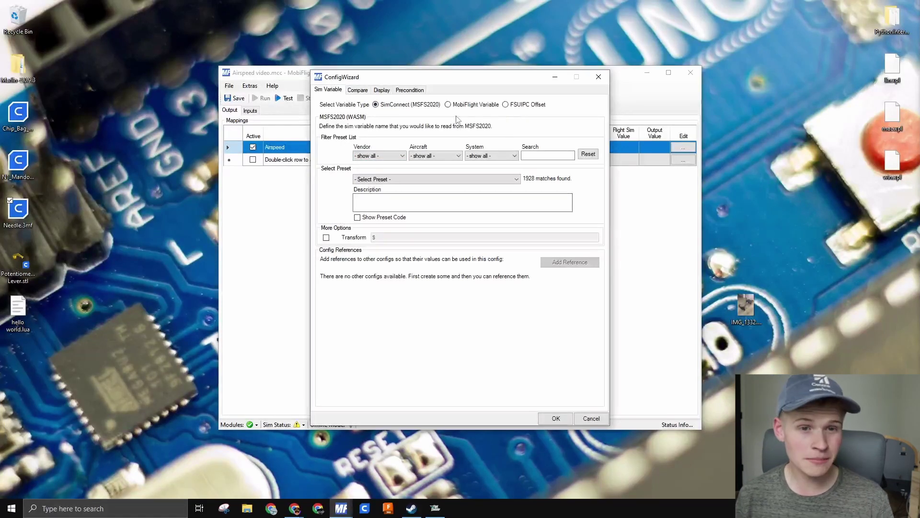
# Step: Place the cursor in the Sim Variable preset Search box
pyautogui.press('XF86AudioLowerVolume')
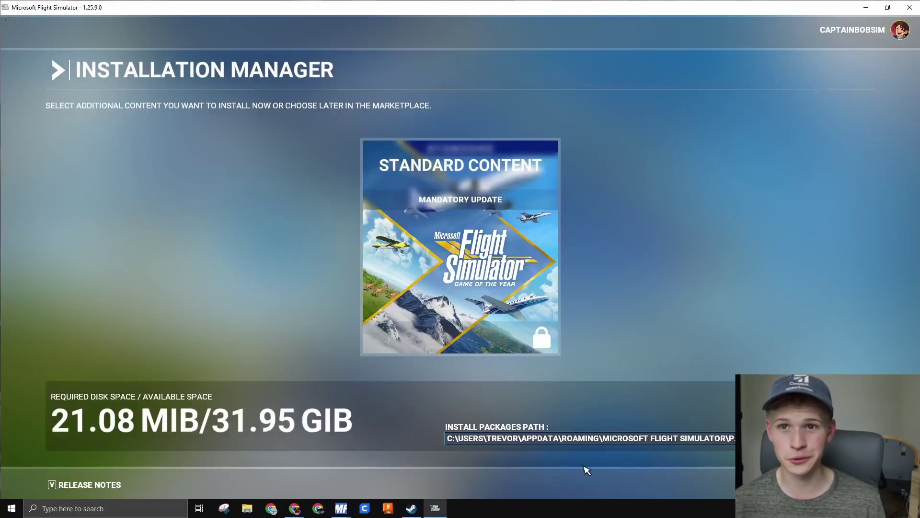
pyautogui.click(604, 127)
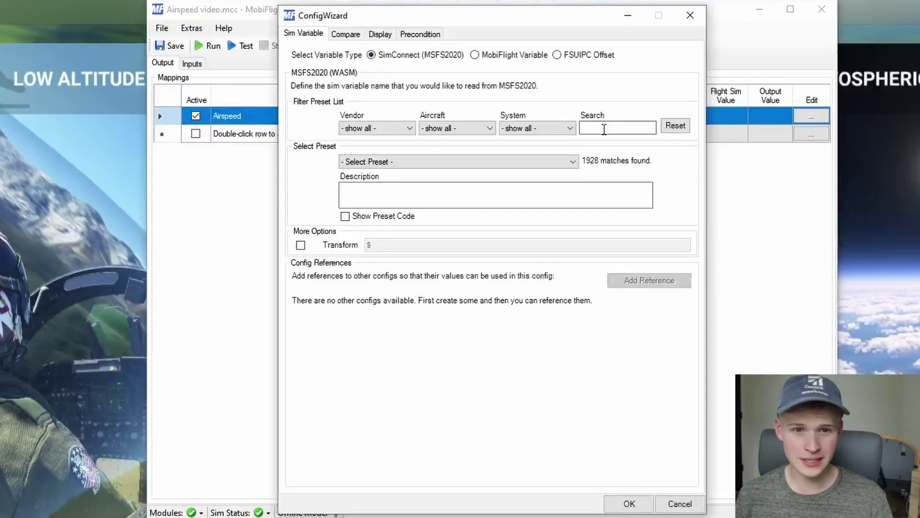
# Step: Search 'airspee', switch the source to SimConnect (MSFS2020), and pick the AIRSPEED INDICATED preset
pyautogui.write('airspeed')
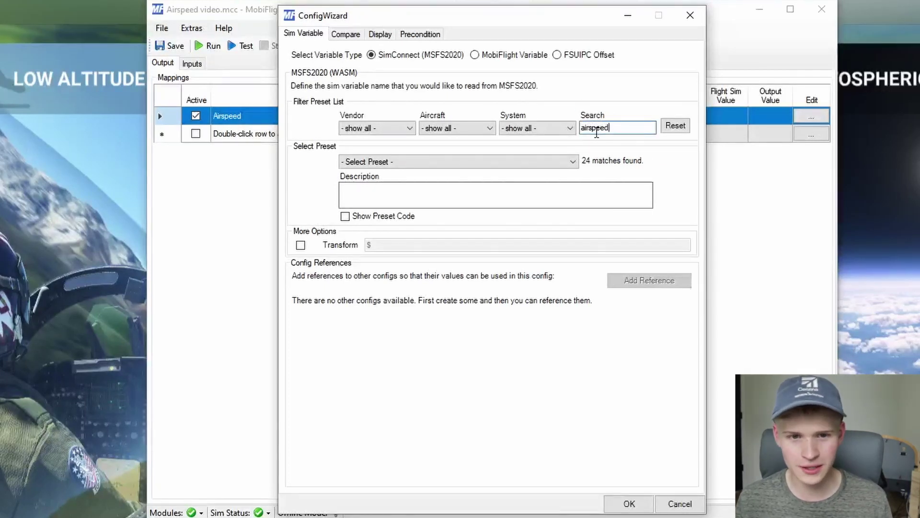
pyautogui.doubleClick(604, 128)
pyautogui.click(556, 55)
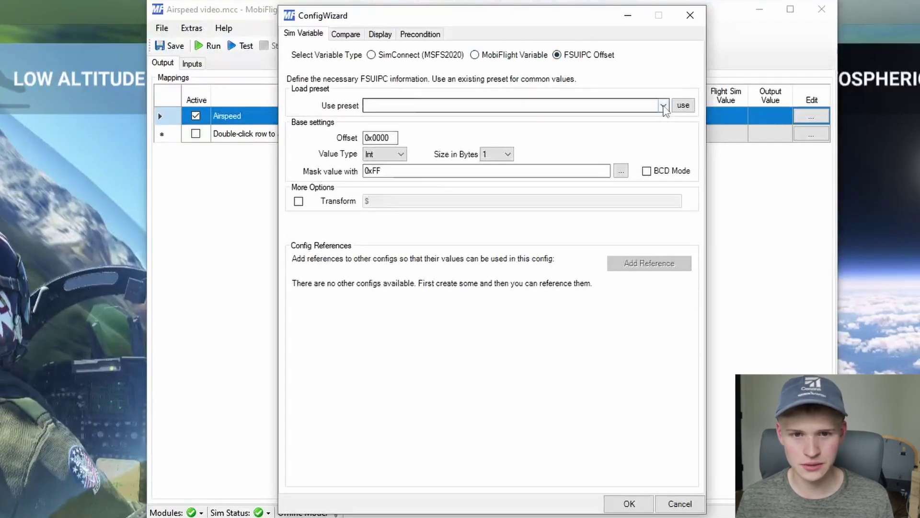
pyautogui.click(664, 106)
pyautogui.moveTo(664, 151); pyautogui.dragTo(664, 132)
pyautogui.click(392, 57)
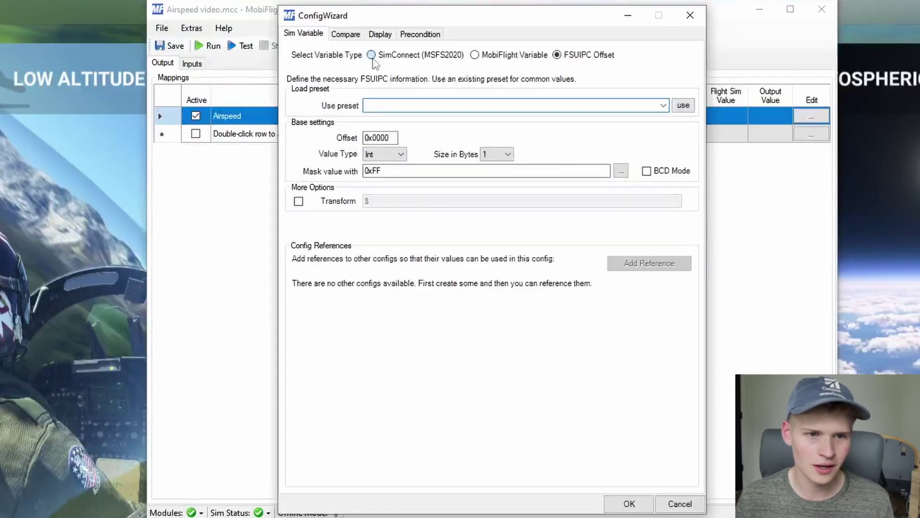
pyautogui.click(372, 54)
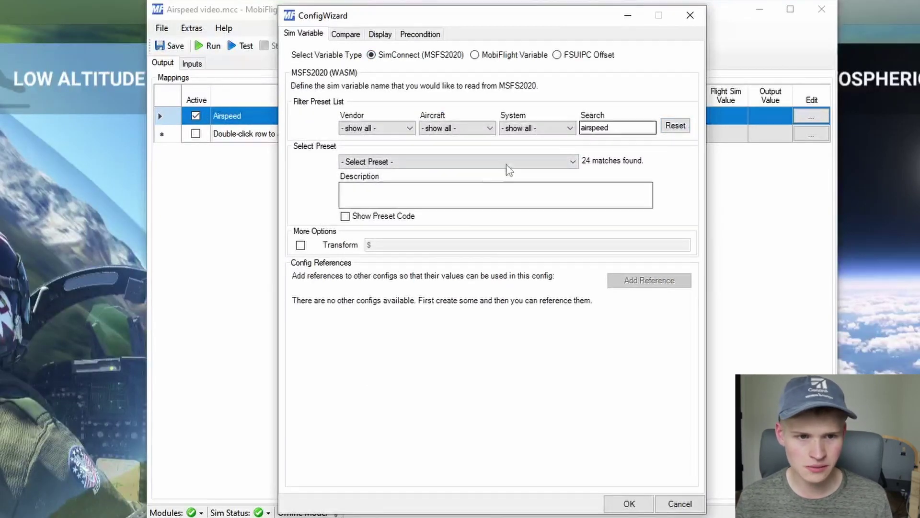
pyautogui.click(470, 164)
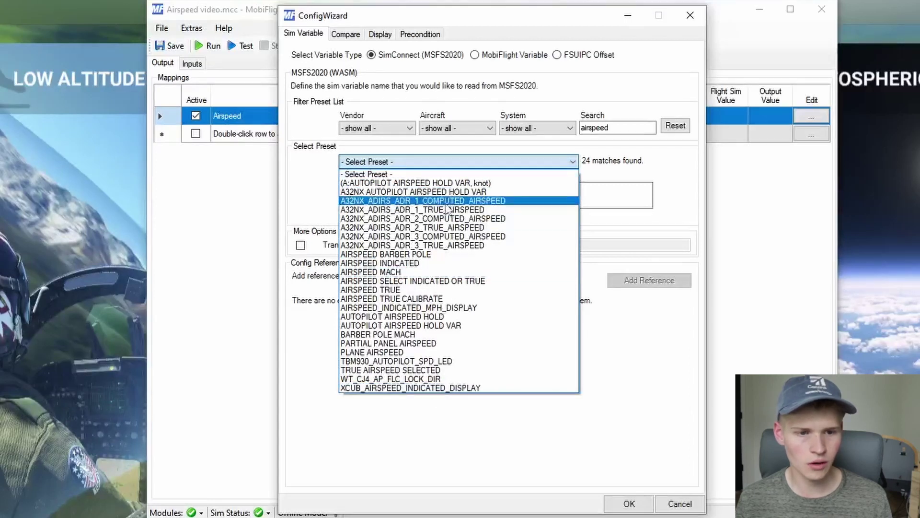
pyautogui.click(373, 264)
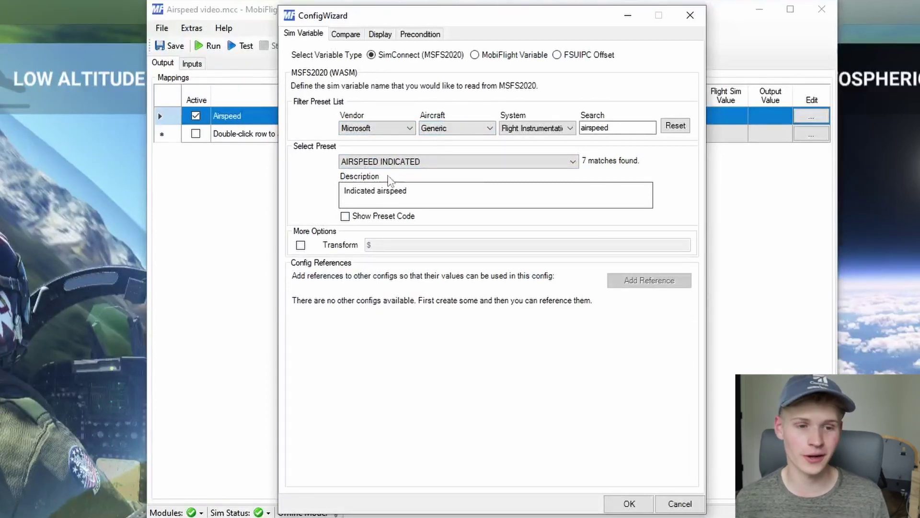
# Step: Enable Apply interpolation on the Compare tab and set the first point to 0→0
pyautogui.click(344, 36)
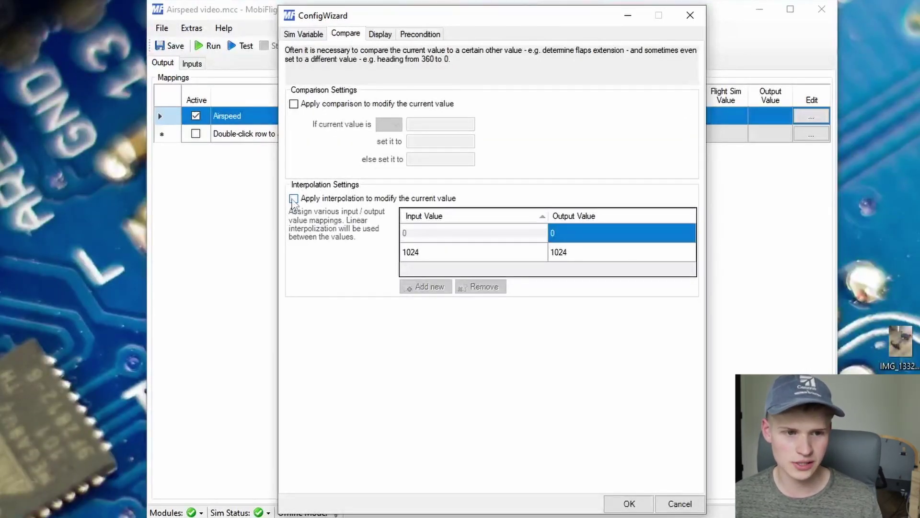
pyautogui.click(293, 199)
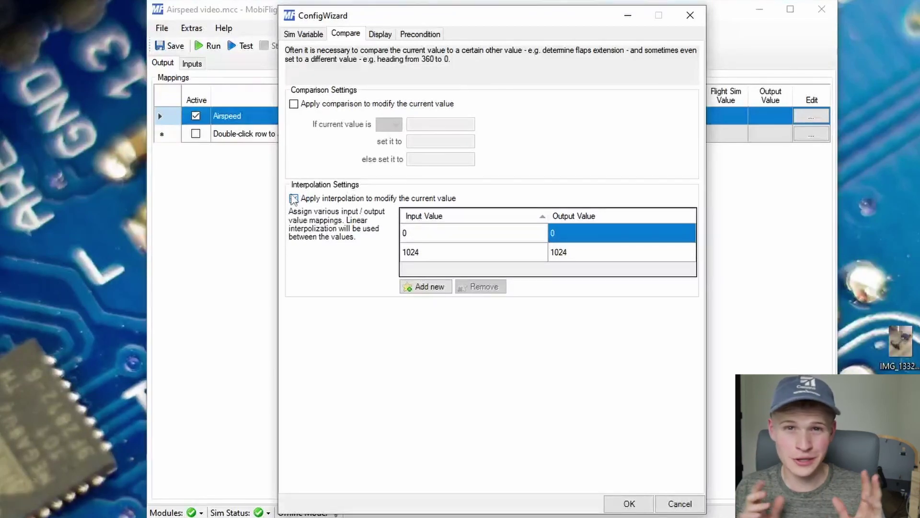
pyautogui.click(294, 198)
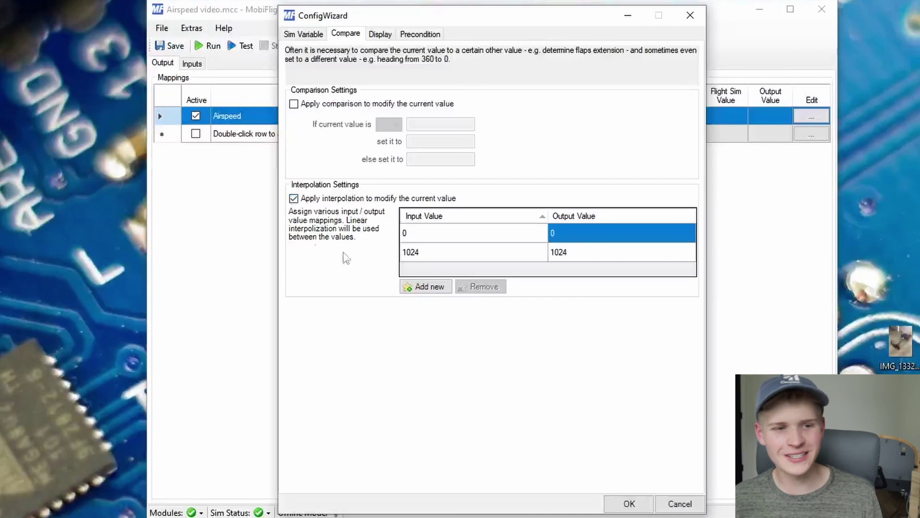
pyautogui.click(404, 232)
pyautogui.write('0')
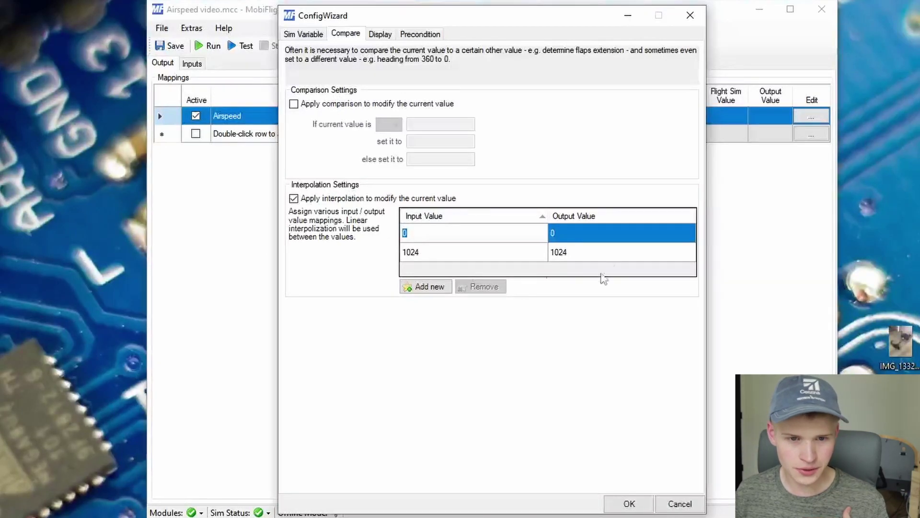
pyautogui.hotkey('ctrl', 'Tab')
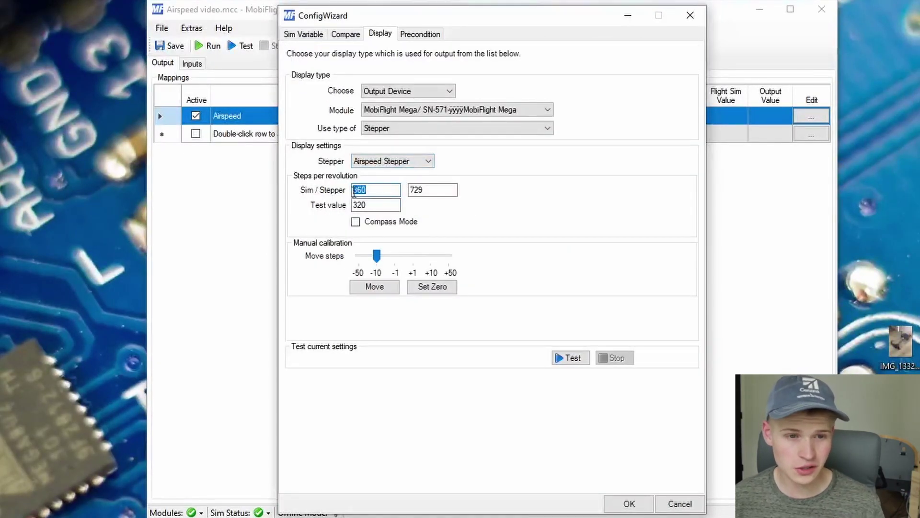
pyautogui.click(349, 38)
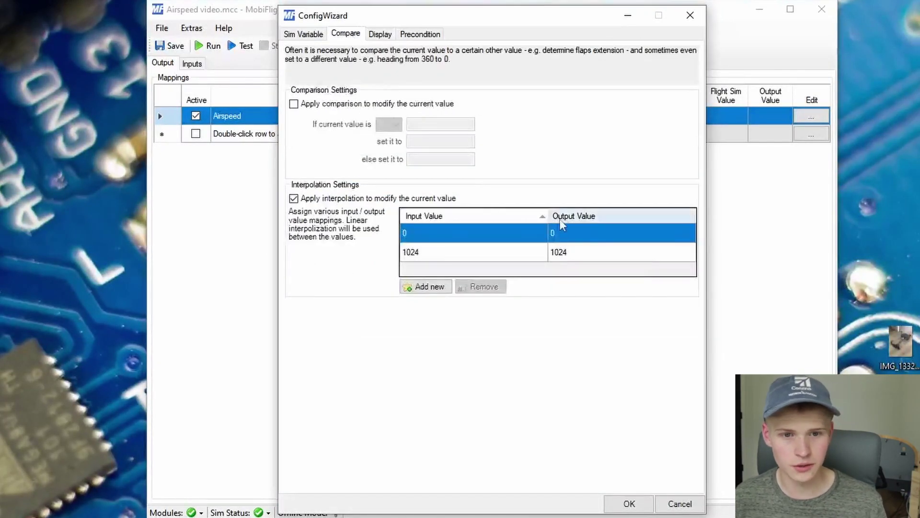
pyautogui.click(408, 237)
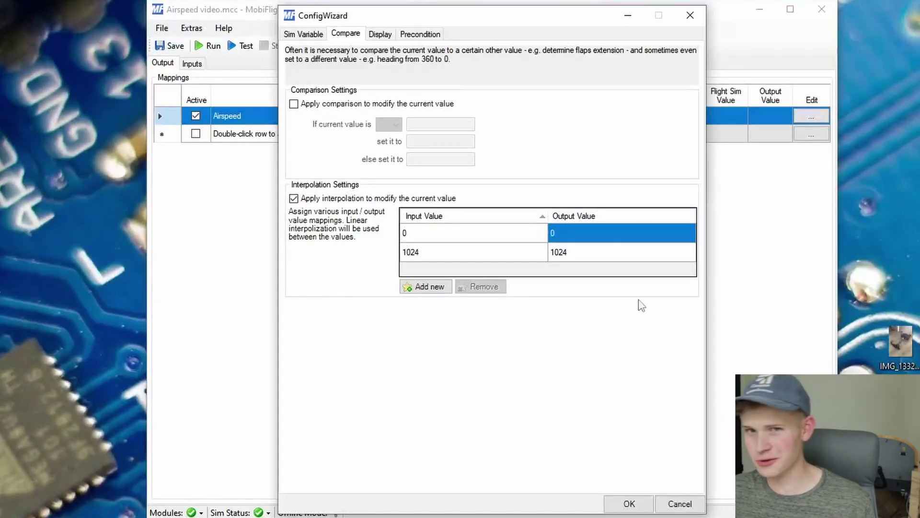
# Step: Add interpolation points 200→315 and 110→180, then apply with OK
pyautogui.click(427, 252)
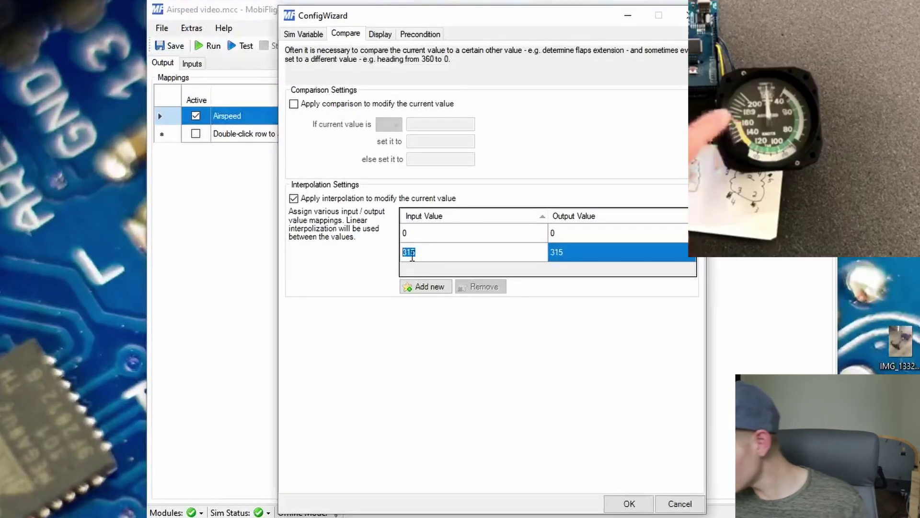
pyautogui.write('200')
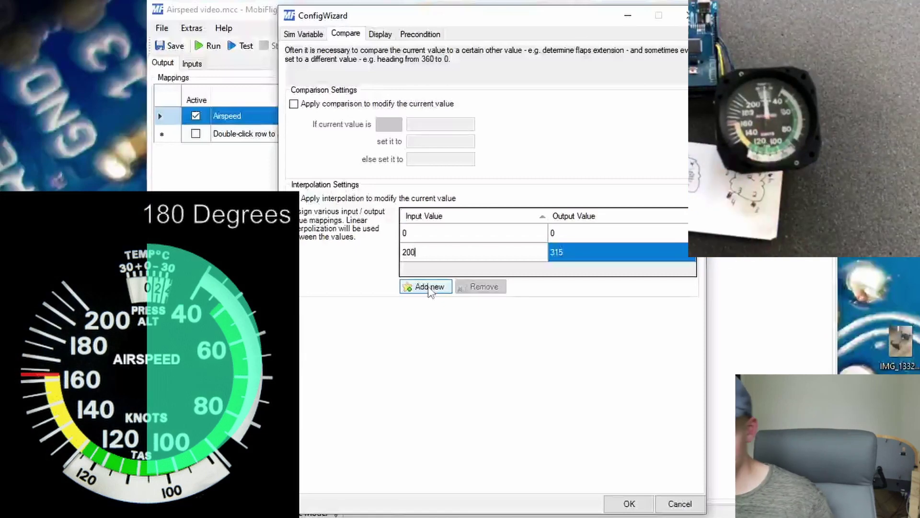
pyautogui.click(423, 287)
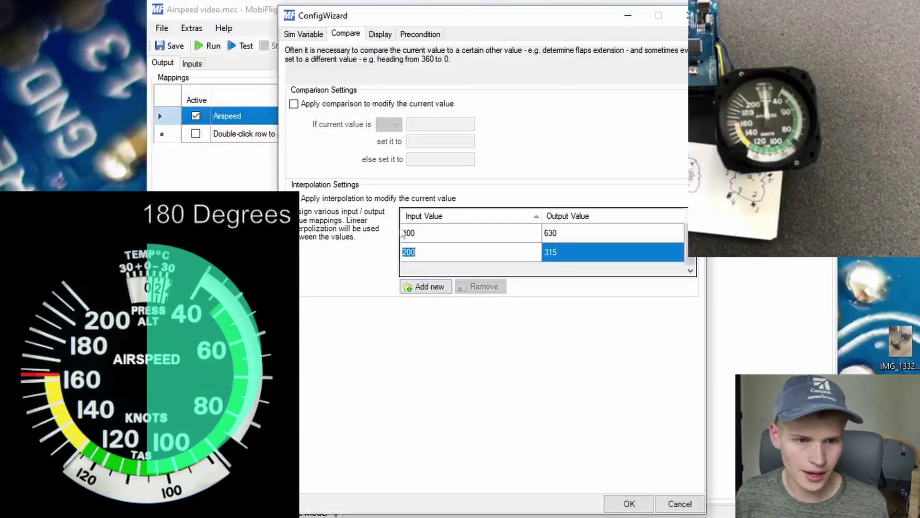
pyautogui.click(419, 254)
pyautogui.write('180')
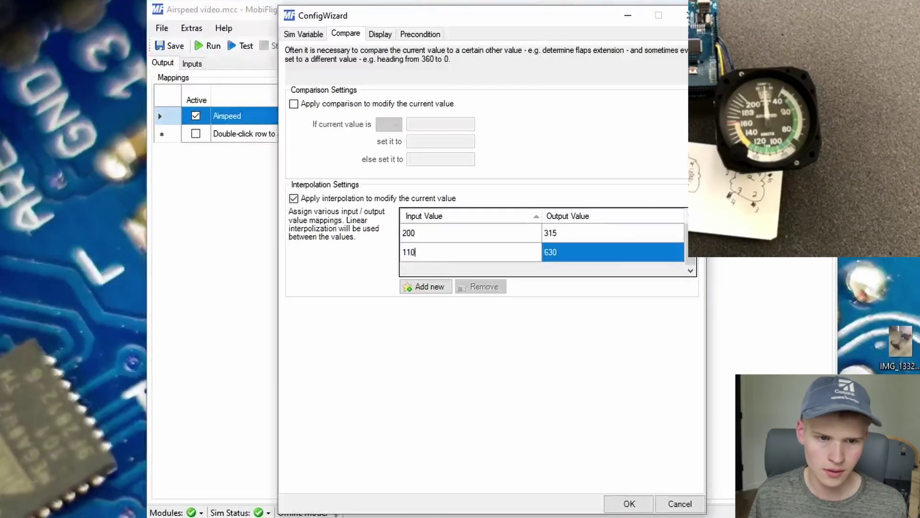
pyautogui.click(568, 256)
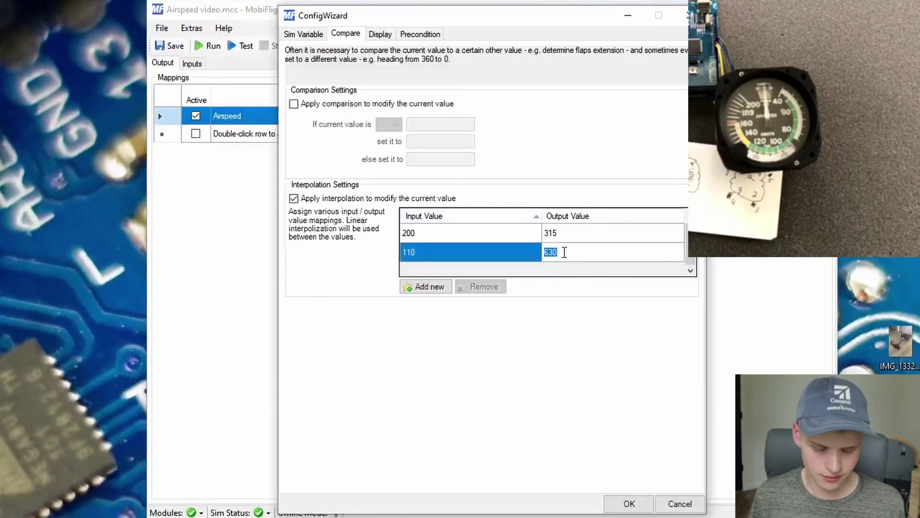
pyautogui.write('180')
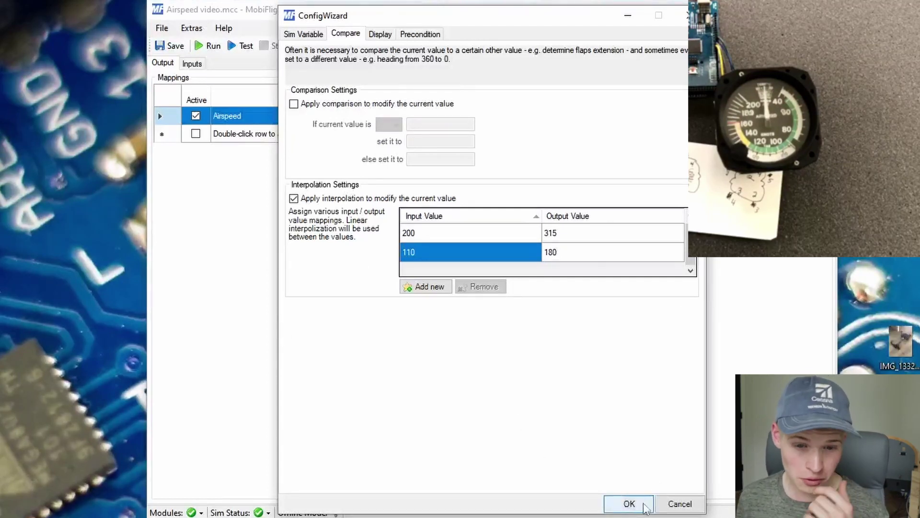
pyautogui.click(645, 506)
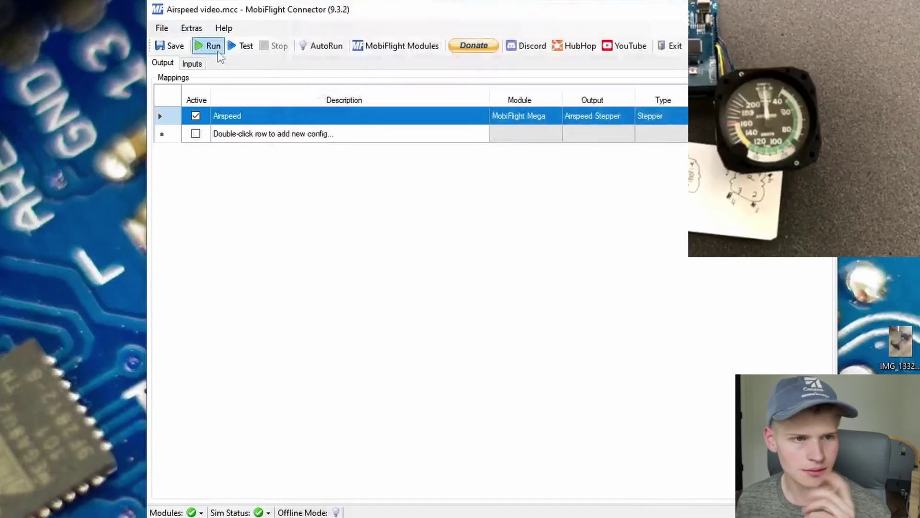
# Step: Save and run the configuration, then reopen the Airspeed config's Compare page
pyautogui.click(174, 46)
pyautogui.click(211, 47)
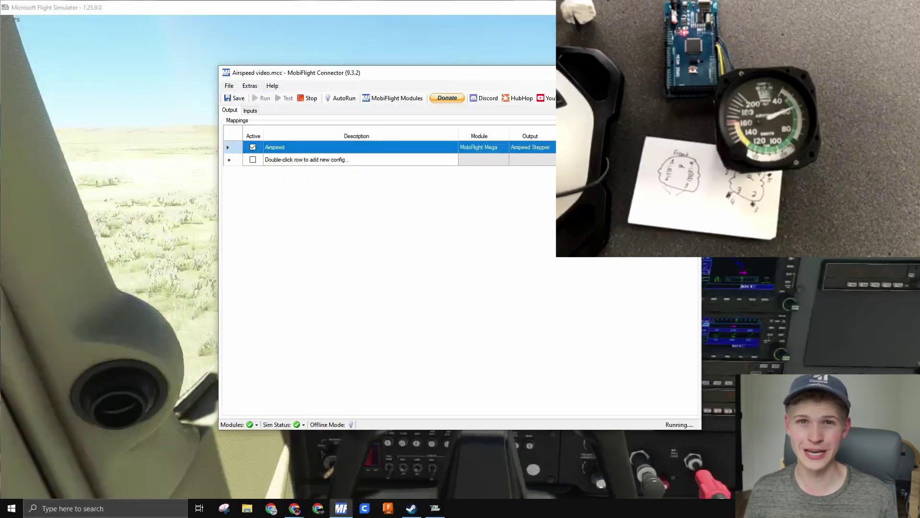
pyautogui.doubleClick(288, 147)
pyautogui.click(358, 90)
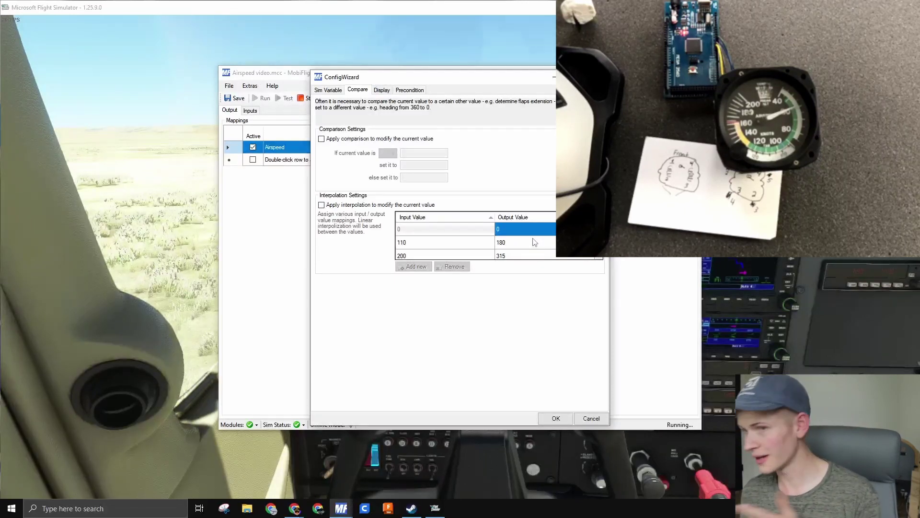
# Step: Reopen the Airspeed config and test the stepper gauge at value 4
pyautogui.press('Return')
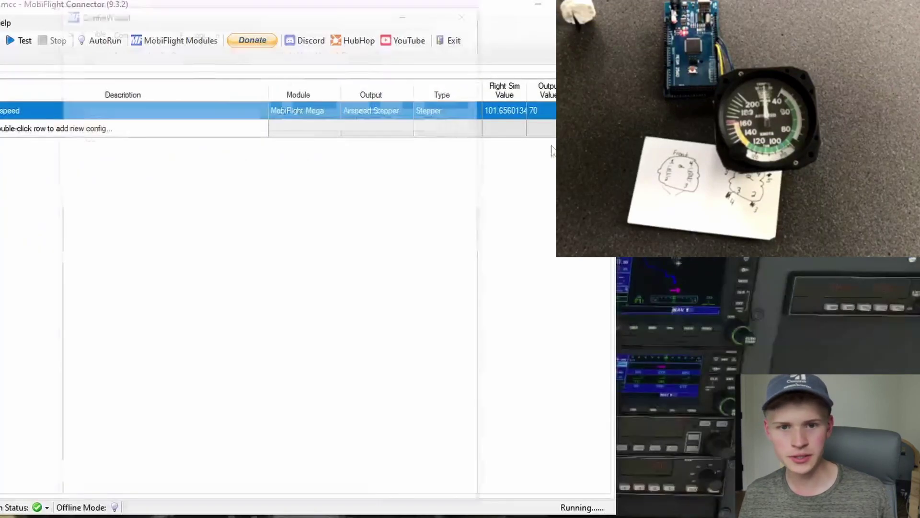
pyautogui.doubleClick(362, 147)
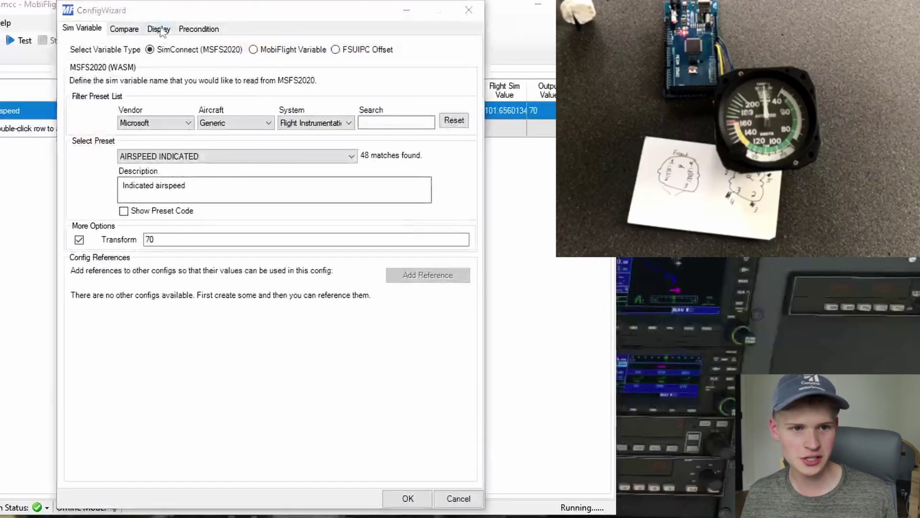
pyautogui.click(159, 30)
pyautogui.doubleClick(143, 199)
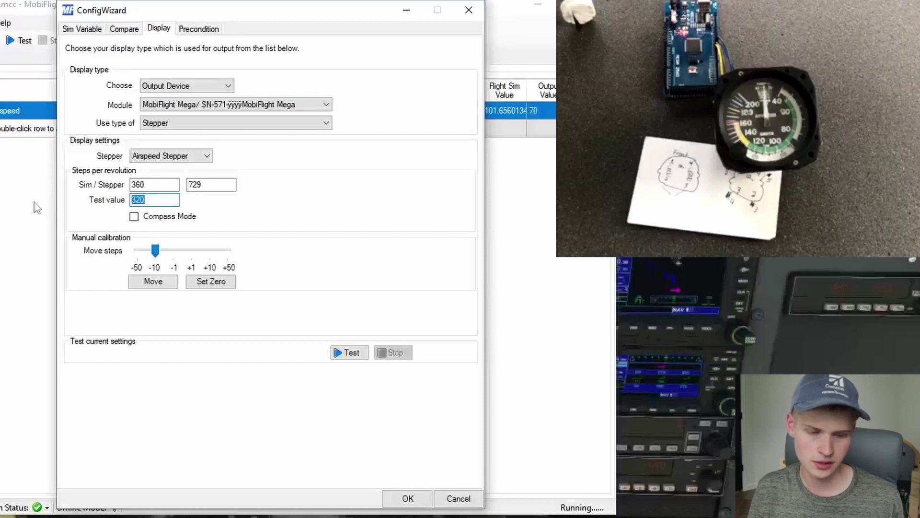
pyautogui.write('45')
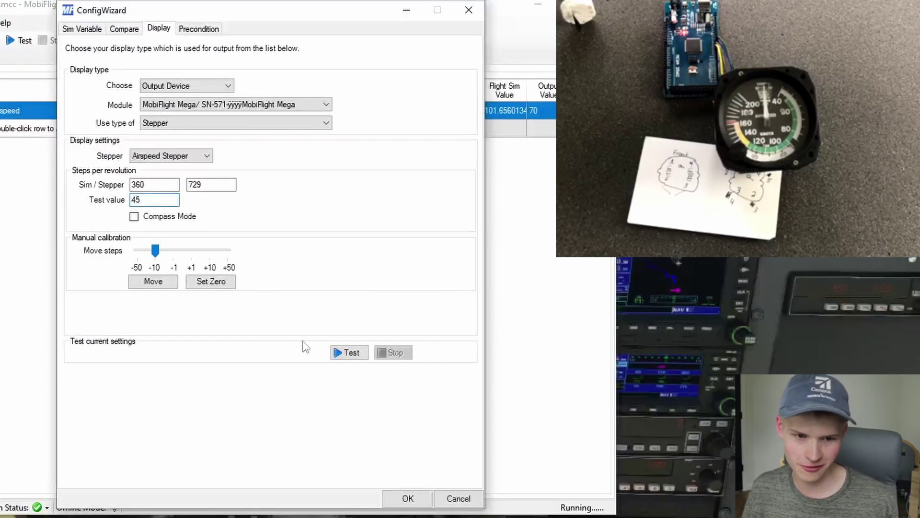
pyautogui.click(345, 355)
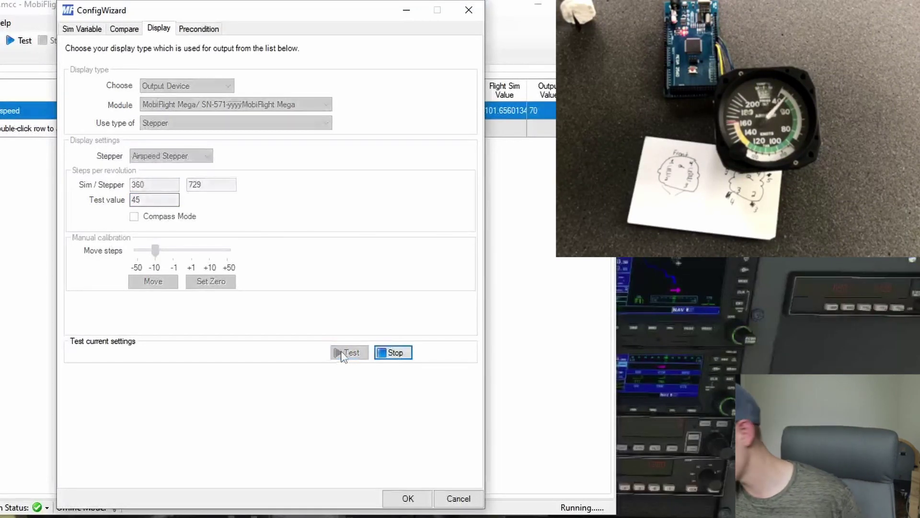
pyautogui.click(394, 352)
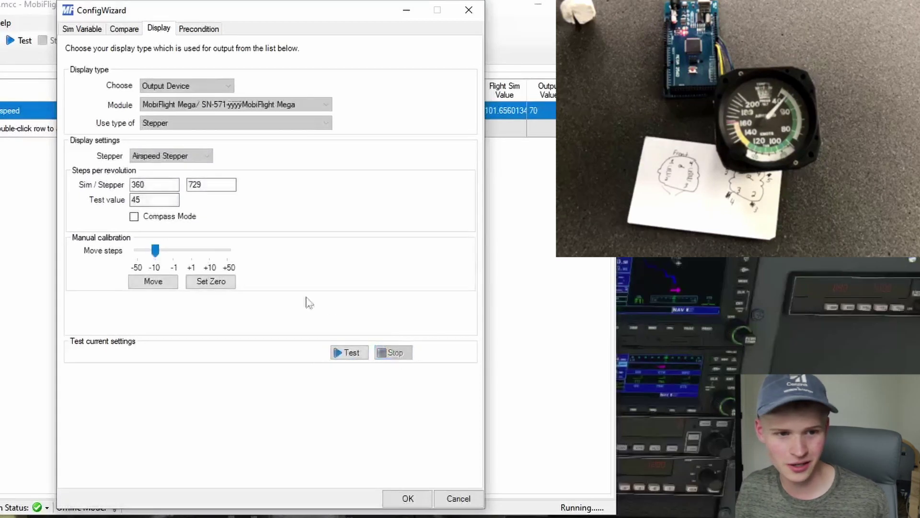
# Step: Drive the airspeed stepper to test value 30
pyautogui.doubleClick(164, 205)
pyautogui.write('30')
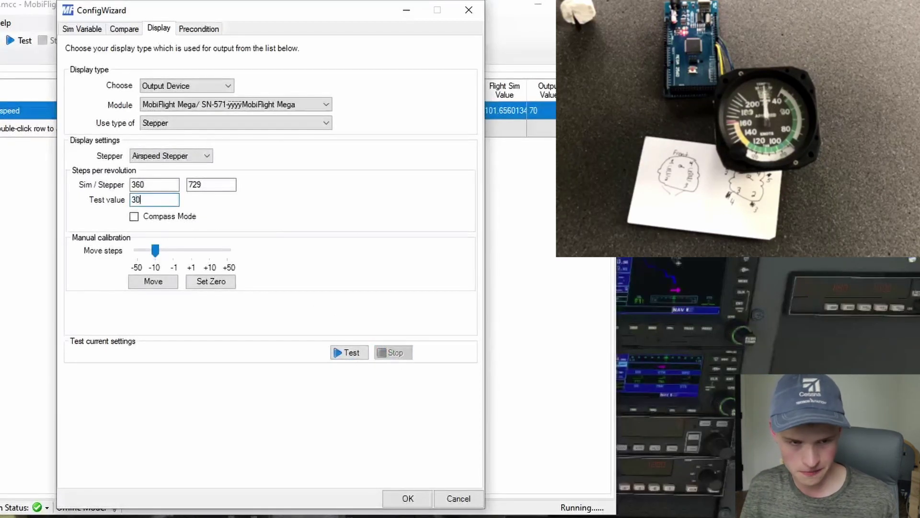
pyautogui.click(357, 355)
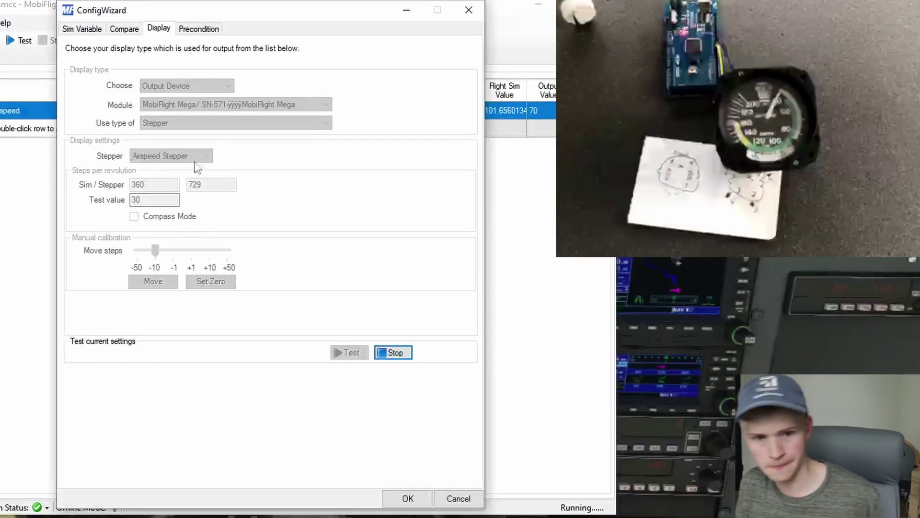
# Step: Enable interpolation and add a row mapping input 40 to output 30
pyautogui.click(401, 354)
pyautogui.click(127, 30)
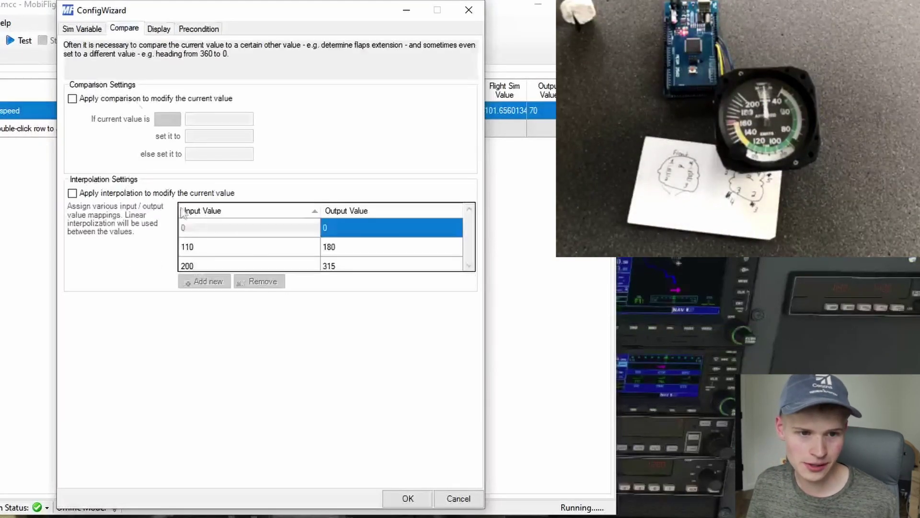
pyautogui.click(92, 194)
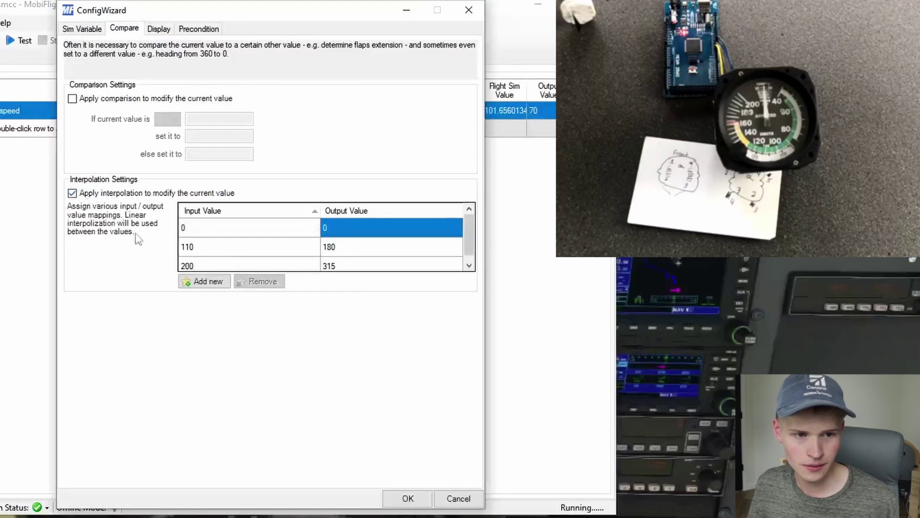
pyautogui.click(202, 282)
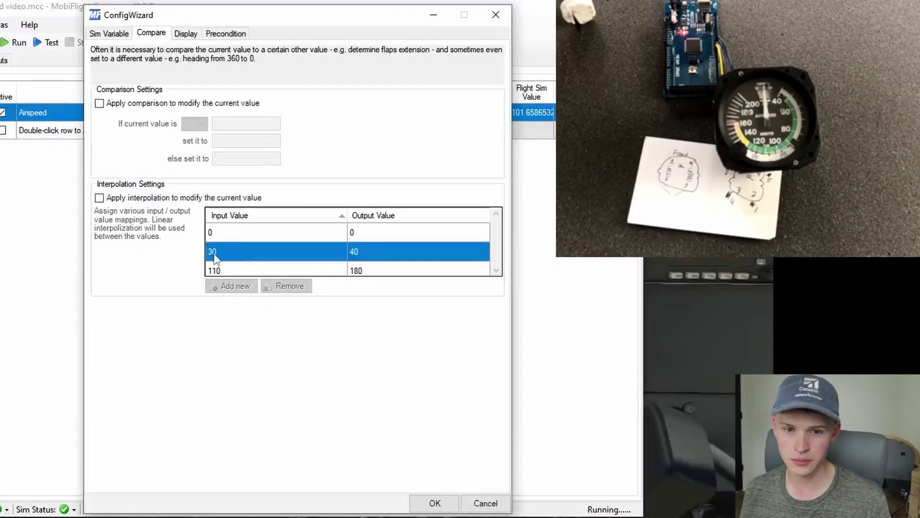
pyautogui.click(215, 253)
pyautogui.write('40')
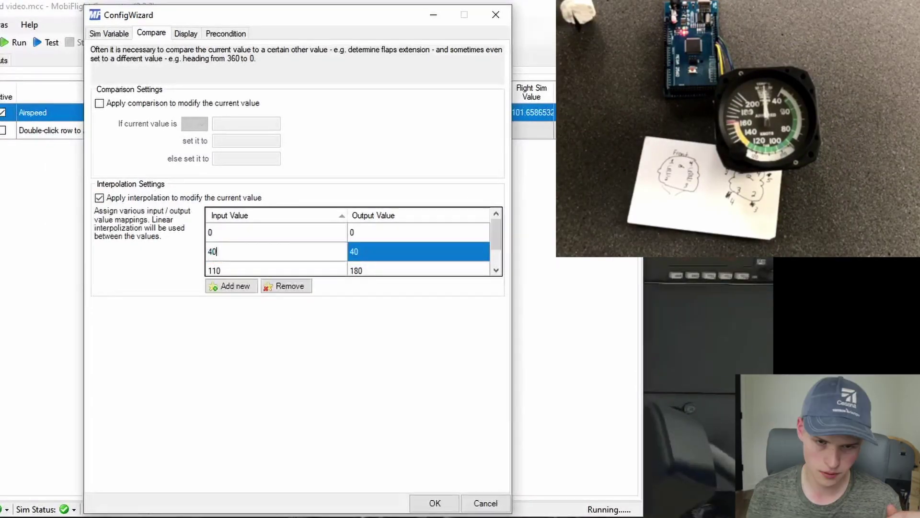
pyautogui.click(372, 254)
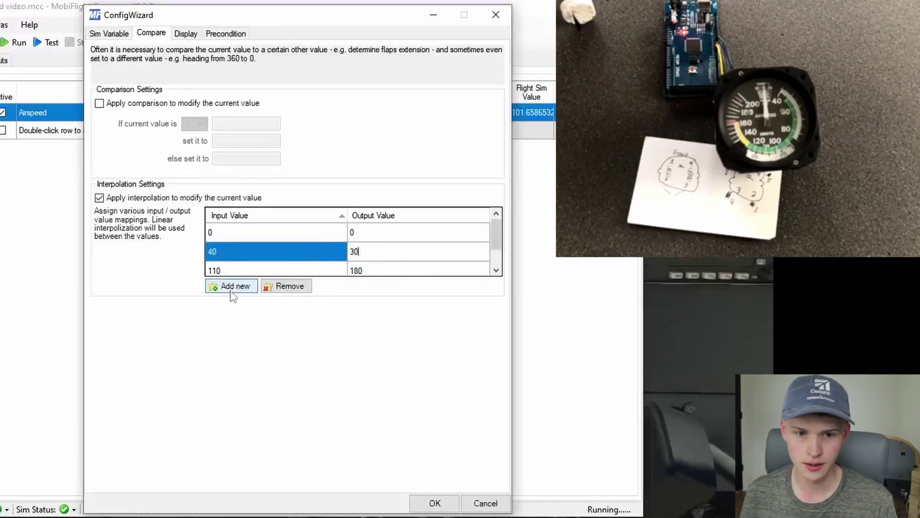
# Step: Check where the gauge needle lands at test value 50
pyautogui.click(185, 33)
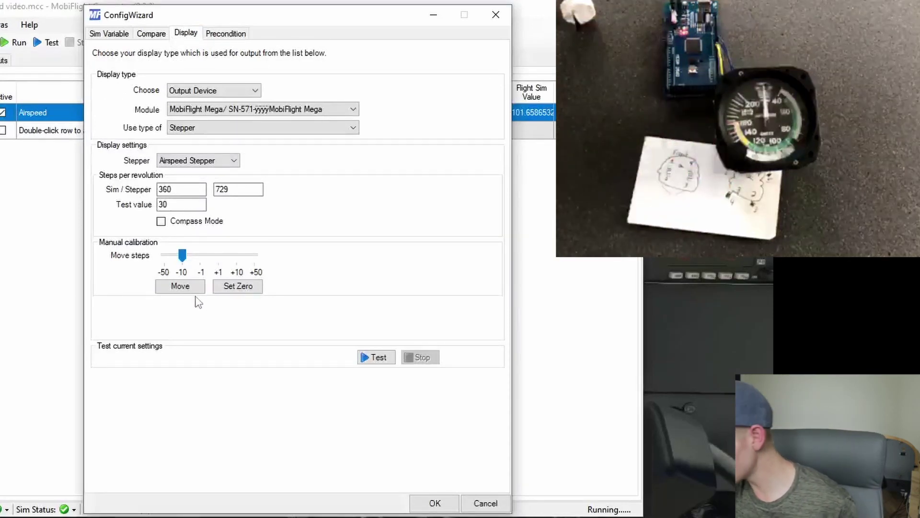
pyautogui.doubleClick(165, 204)
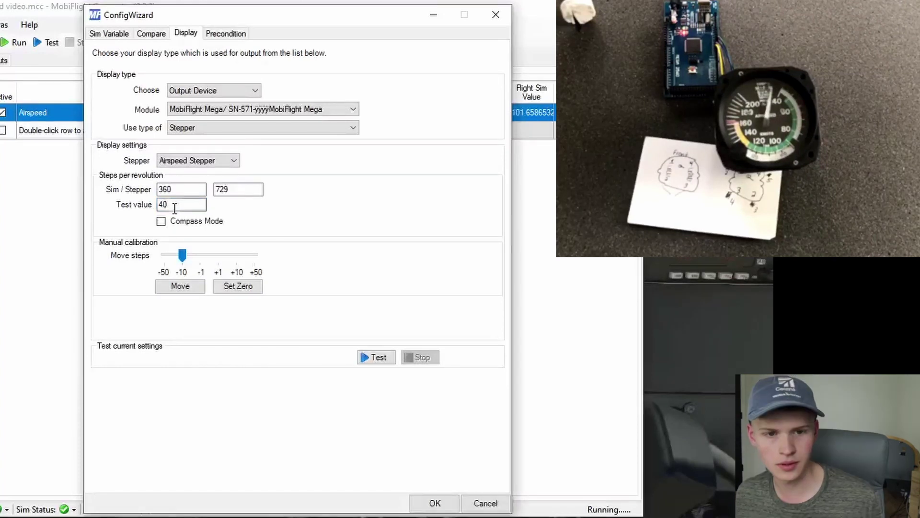
pyautogui.hotkey('shift', 'Home')
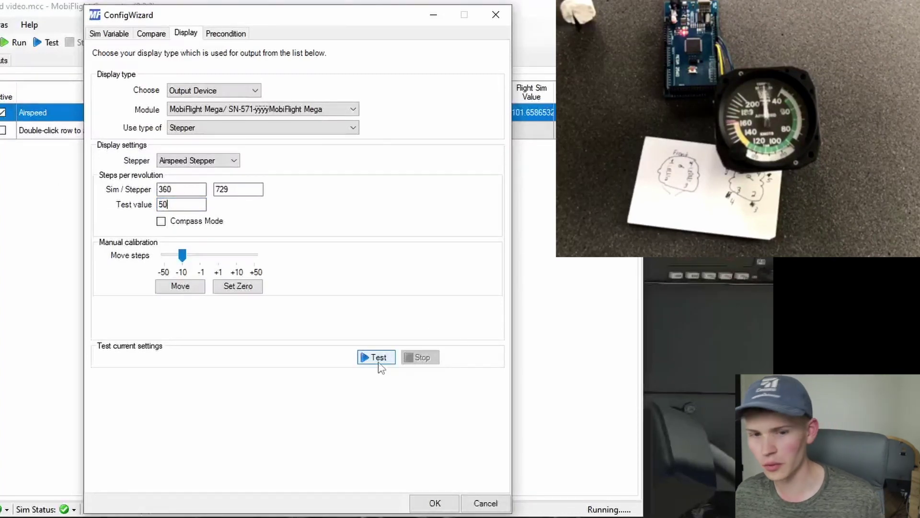
pyautogui.click(378, 360)
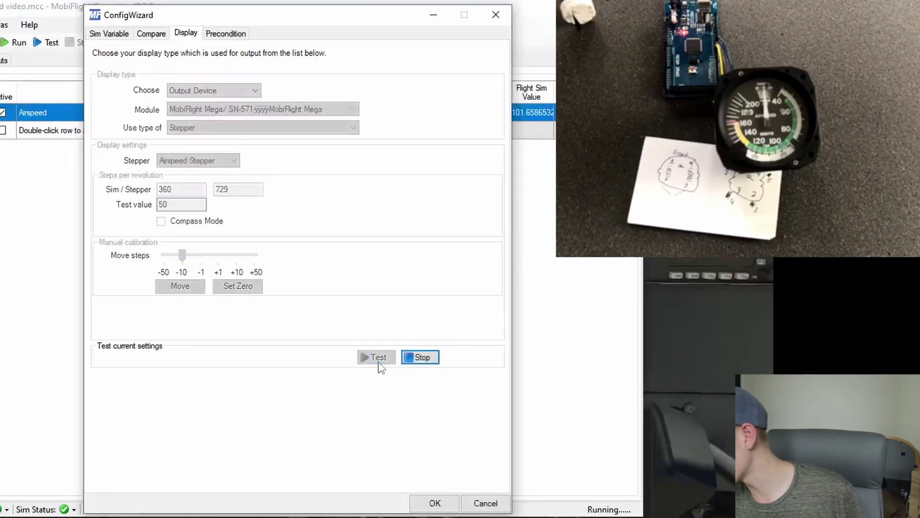
pyautogui.click(409, 356)
# Step: Add an interpolation row mapping input 50 to output 50
pyautogui.click(152, 33)
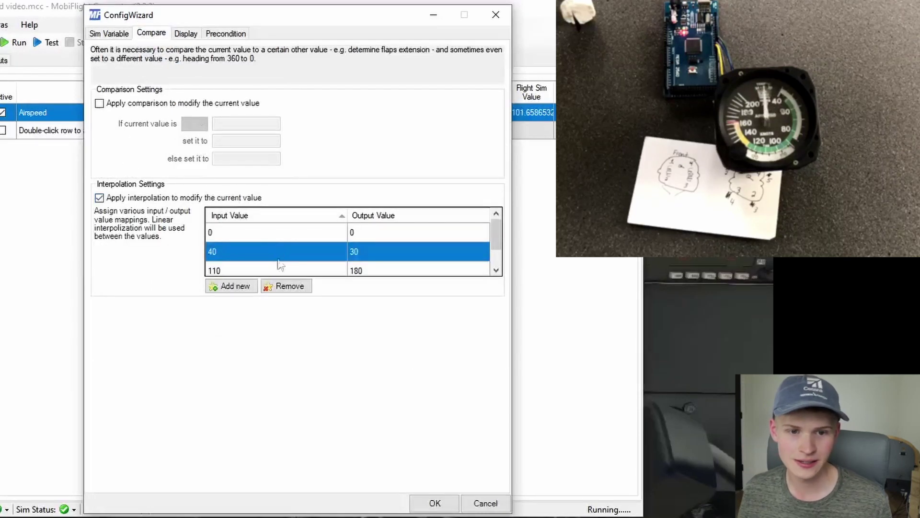
pyautogui.click(238, 288)
pyautogui.doubleClick(228, 251)
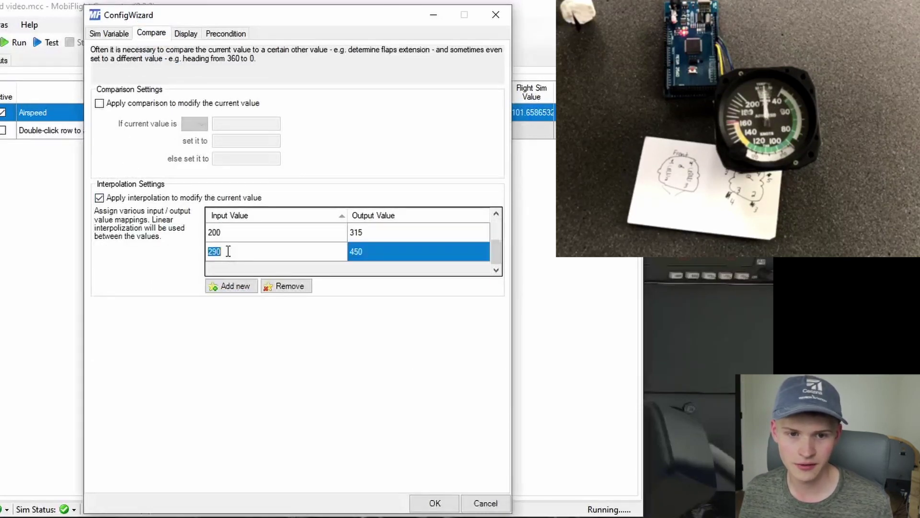
pyautogui.write('50')
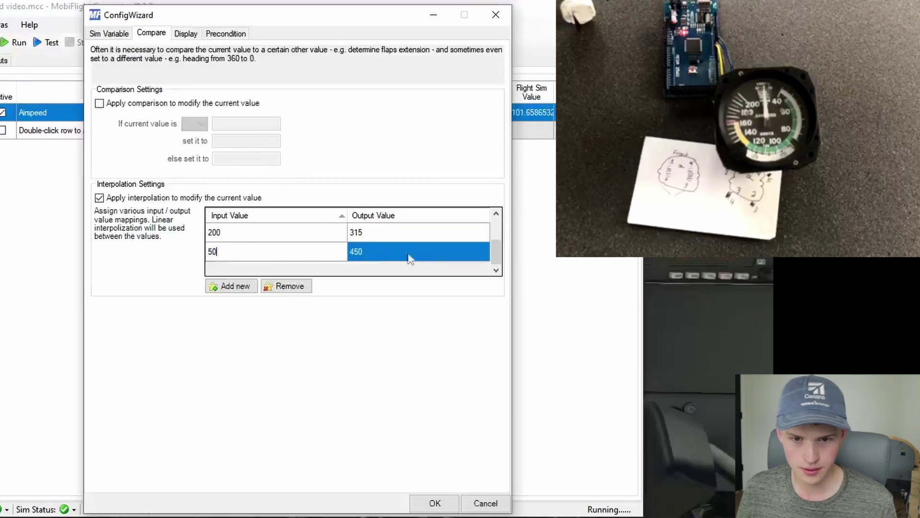
pyautogui.doubleClick(376, 258)
pyautogui.write('50')
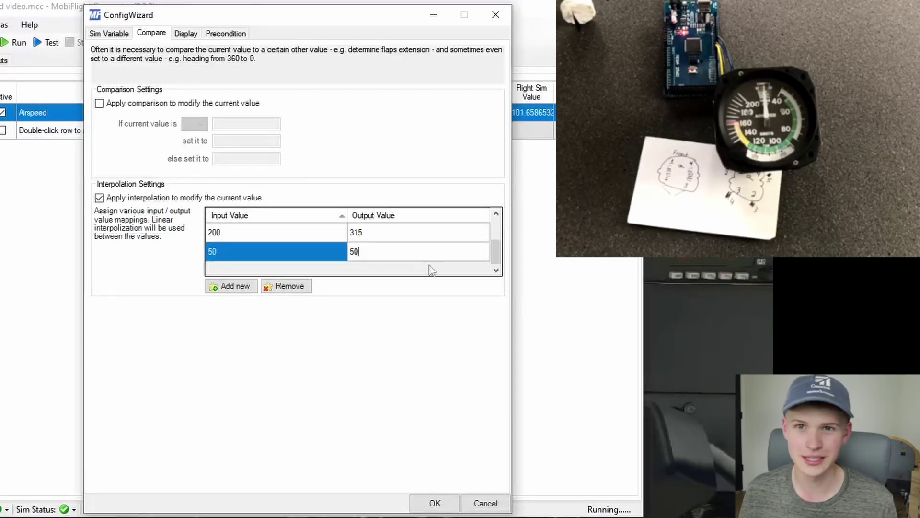
# Step: Test the stepper gauge at values 65, 70 and 73
pyautogui.hotkey('ctrl', 'Tab')
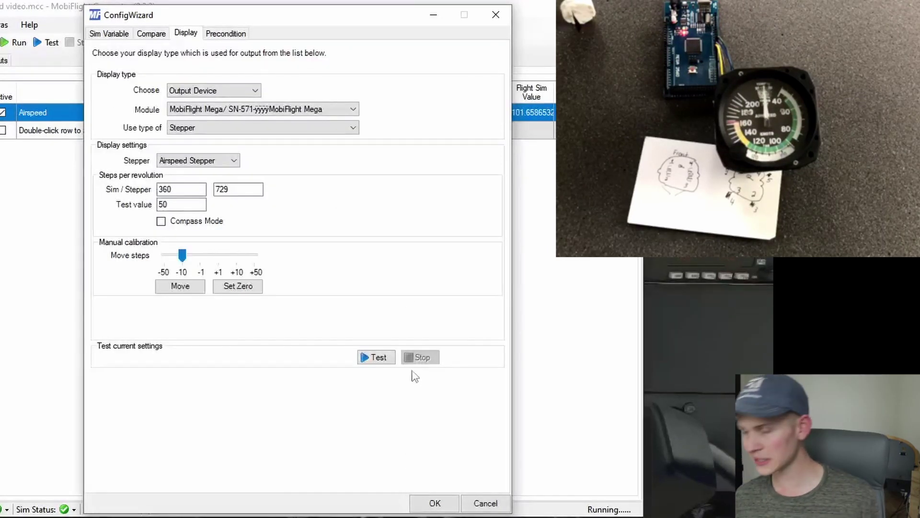
pyautogui.doubleClick(203, 209)
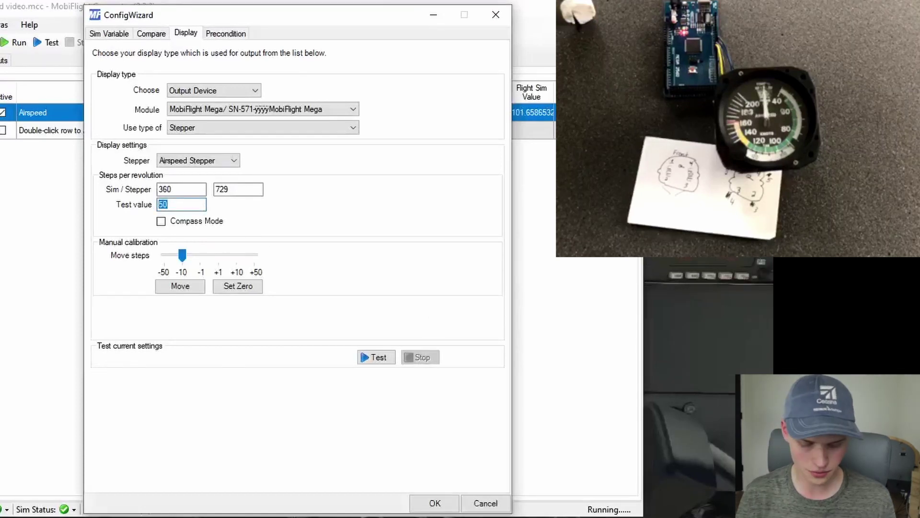
pyautogui.click(378, 365)
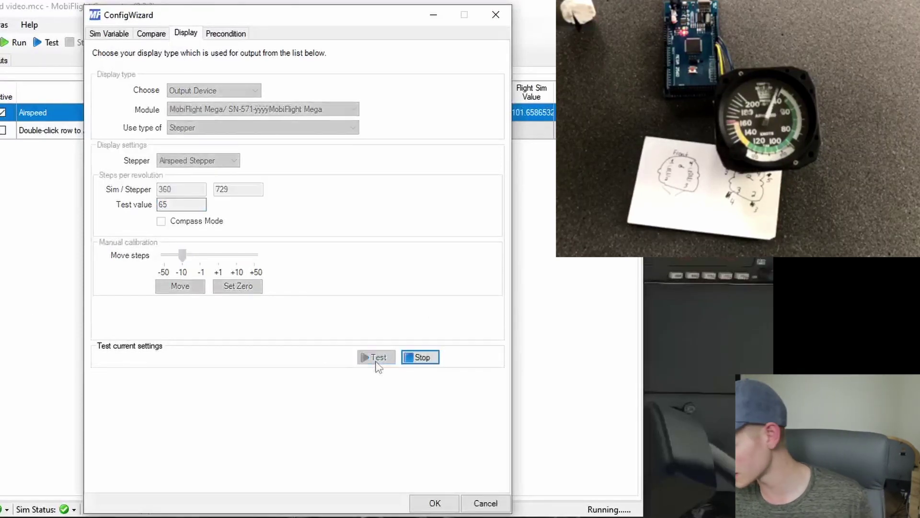
pyautogui.click(406, 360)
pyautogui.write('70')
pyautogui.click(392, 359)
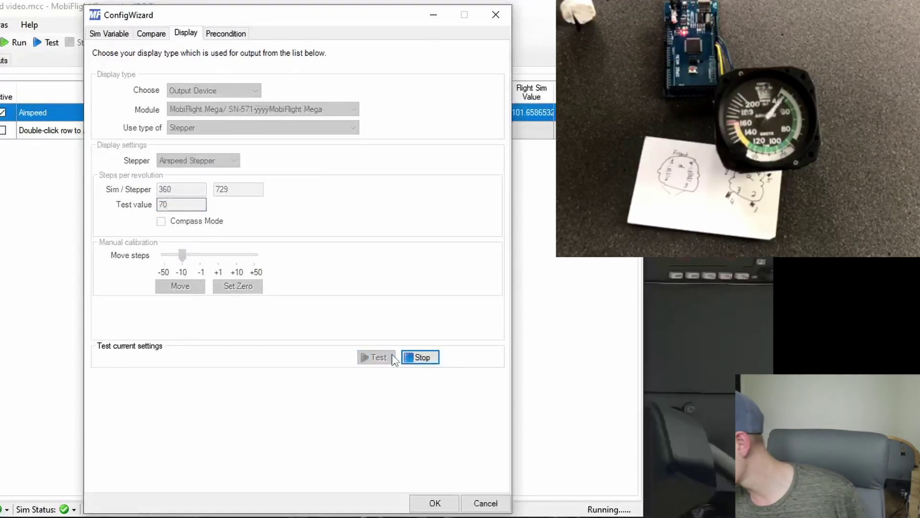
pyautogui.click(416, 358)
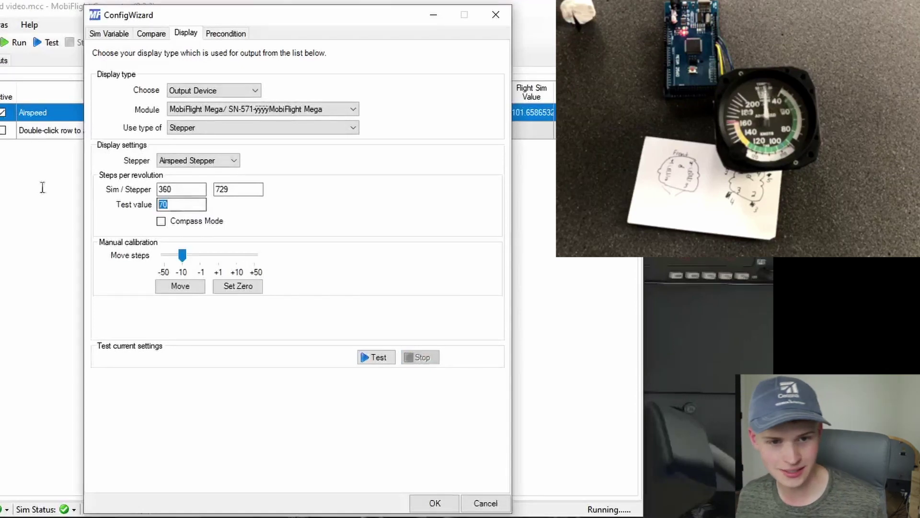
pyautogui.write('73')
pyautogui.click(374, 359)
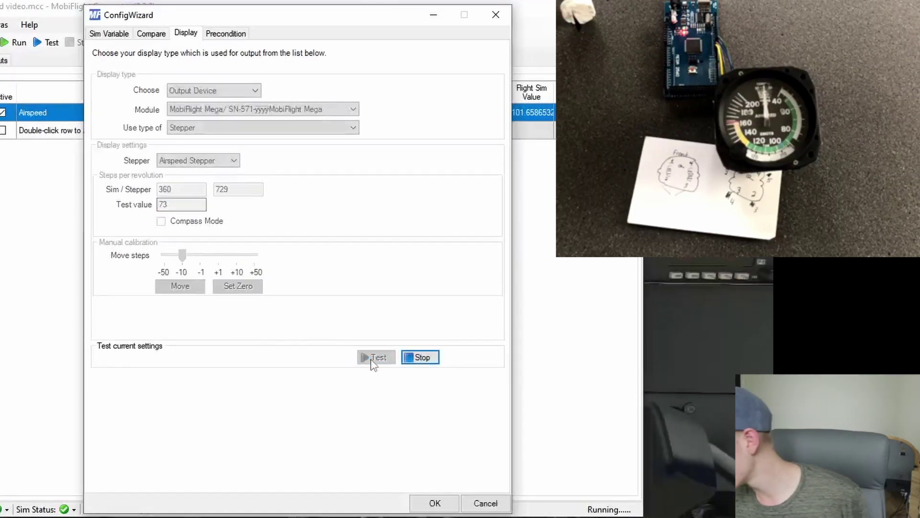
pyautogui.click(417, 358)
# Step: Add an interpolation row mapping input 60 to output 73
pyautogui.moveTo(182, 205); pyautogui.dragTo(91, 207)
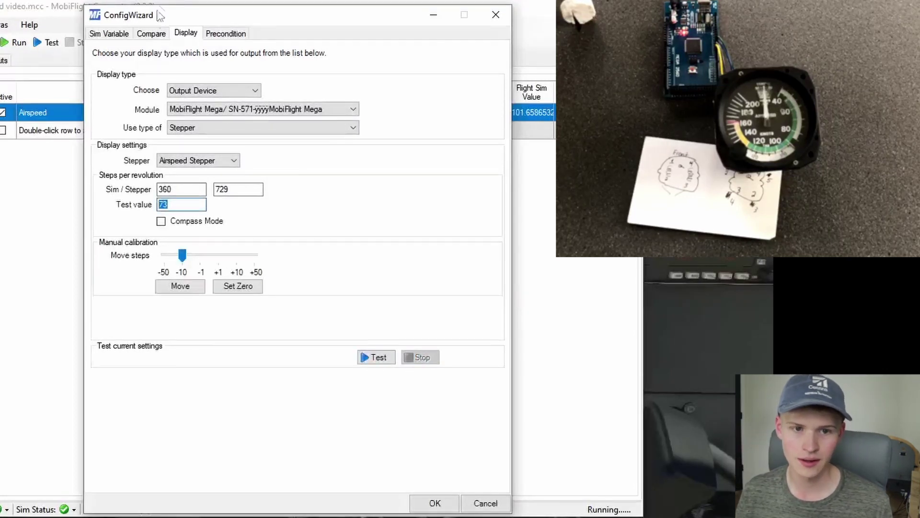
pyautogui.click(151, 33)
pyautogui.click(99, 198)
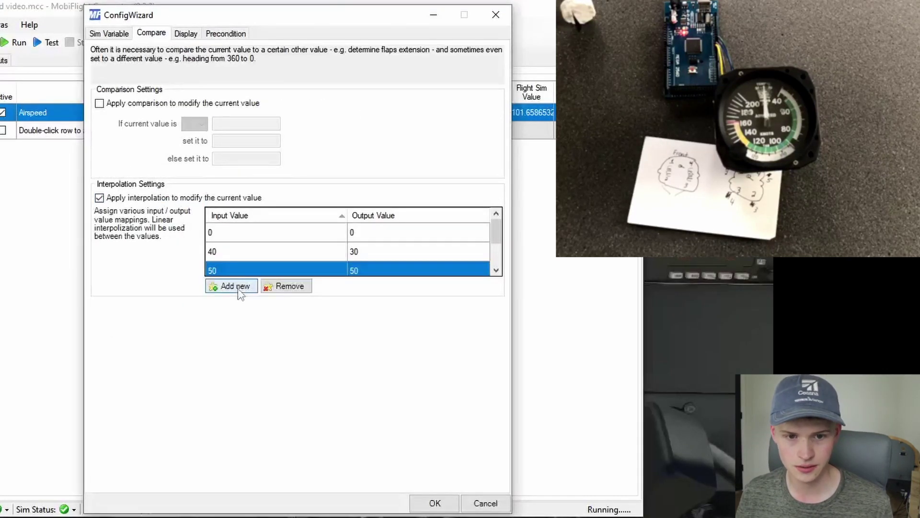
pyautogui.click(238, 287)
pyautogui.doubleClick(218, 253)
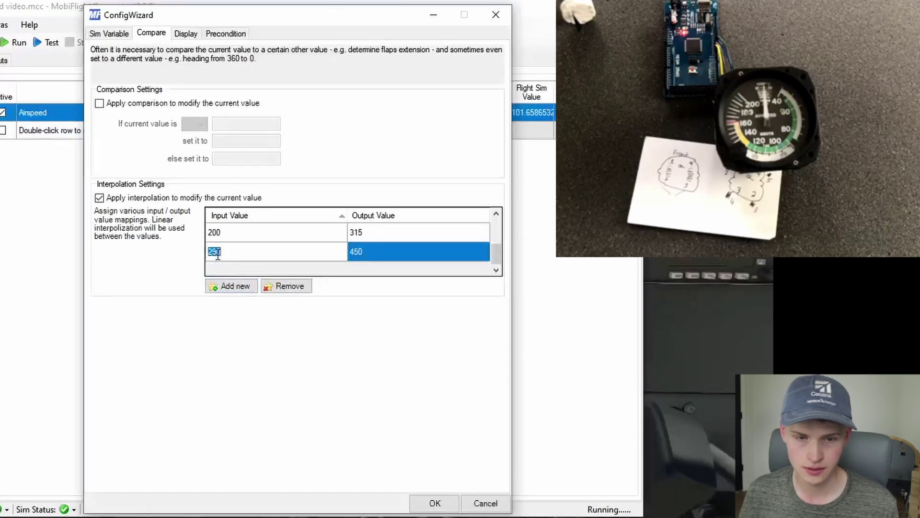
pyautogui.click(374, 254)
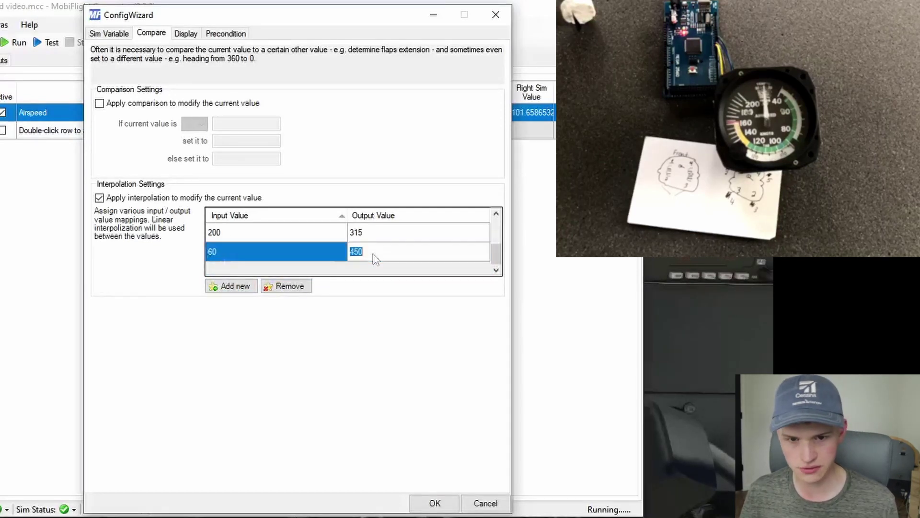
pyautogui.write('73')
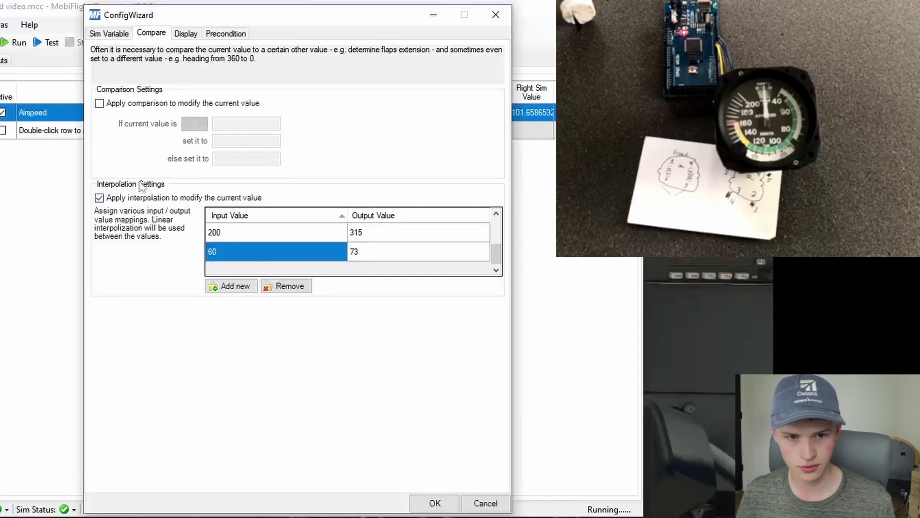
pyautogui.click(99, 197)
pyautogui.click(194, 35)
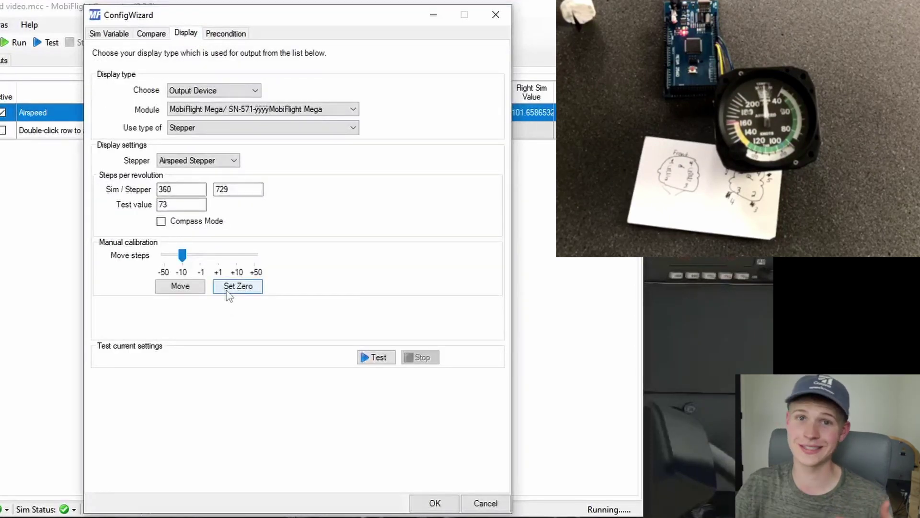
# Step: Tick Apply interpolation, add a row mapping 70 to 90, and save the Airspeed config
pyautogui.click(153, 35)
pyautogui.click(185, 34)
pyautogui.click(161, 38)
pyautogui.click(184, 36)
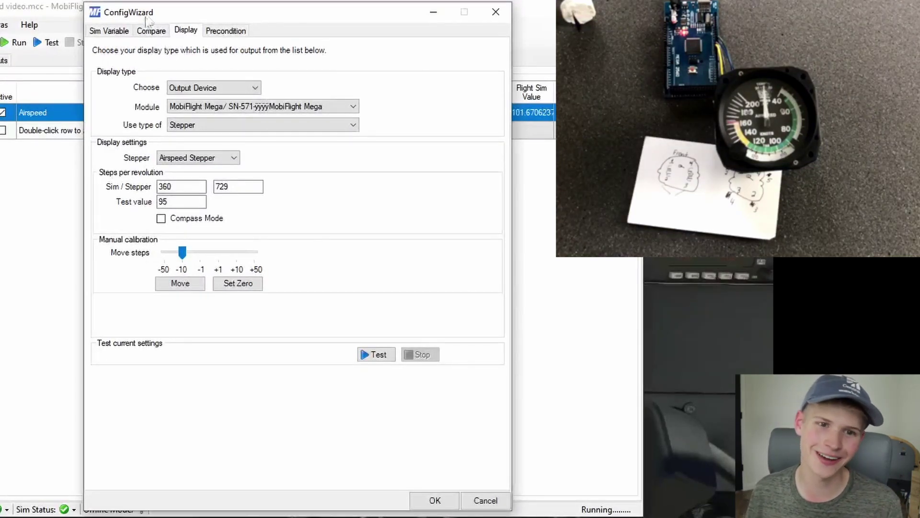
pyautogui.click(148, 31)
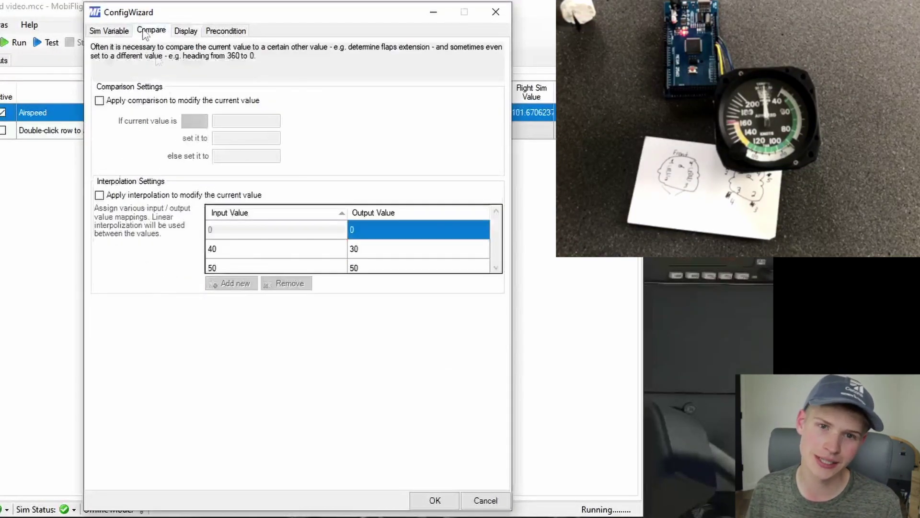
pyautogui.click(124, 194)
pyautogui.scroll(-2, 248, 248)
pyautogui.click(234, 283)
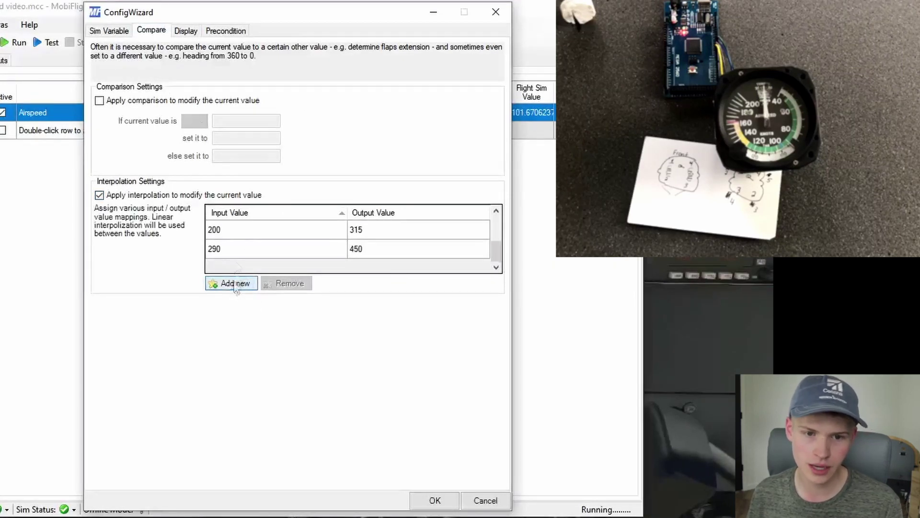
pyautogui.click(221, 255)
pyautogui.write('70')
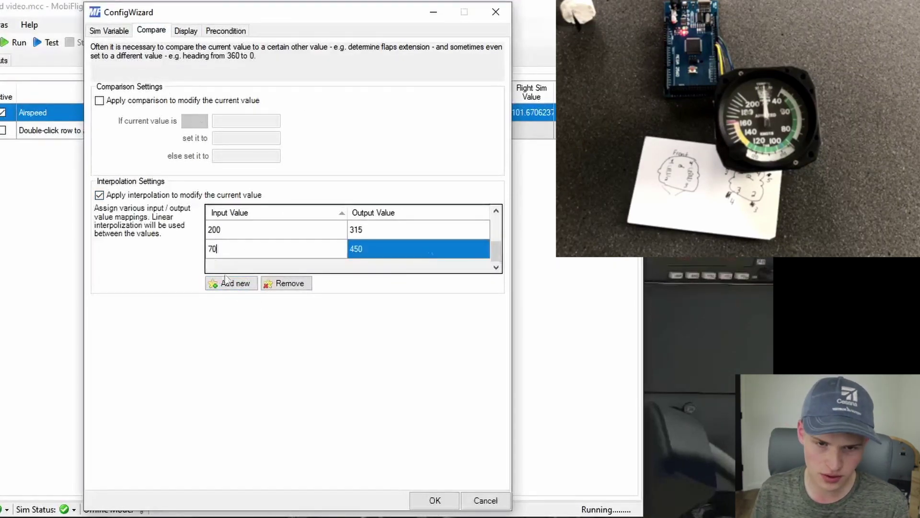
pyautogui.click(355, 254)
pyautogui.write('90')
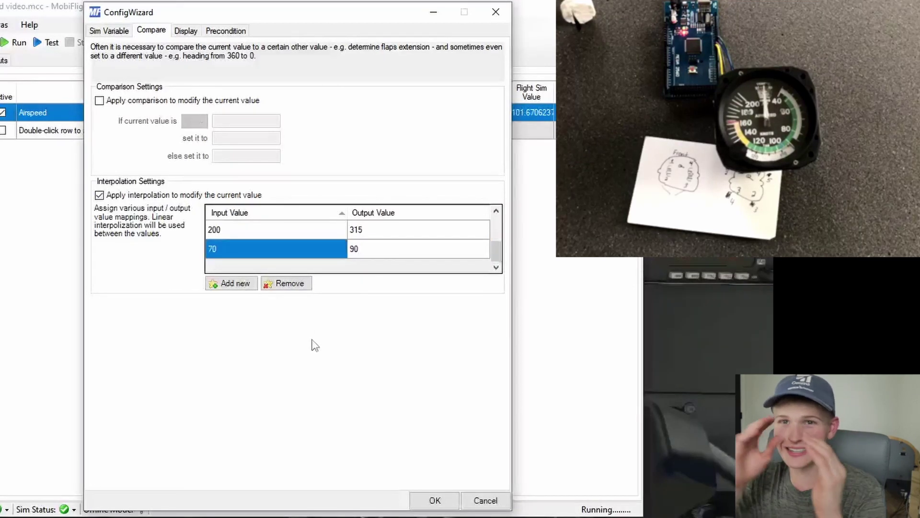
pyautogui.click(435, 500)
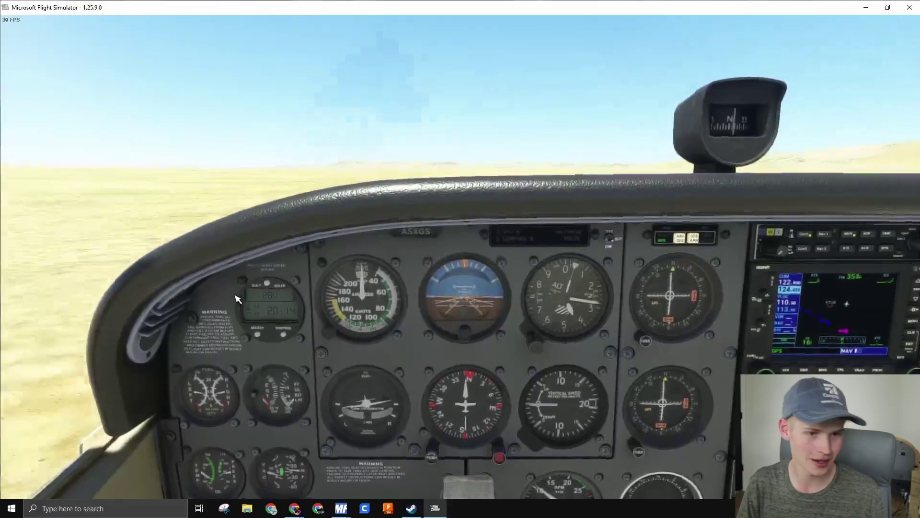
pyautogui.press('Escape')
pyautogui.click(531, 345)
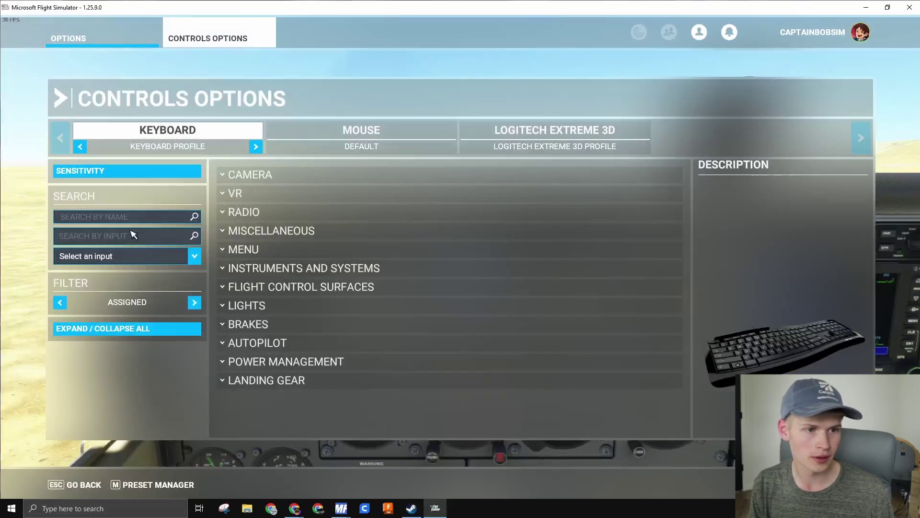
pyautogui.click(127, 222)
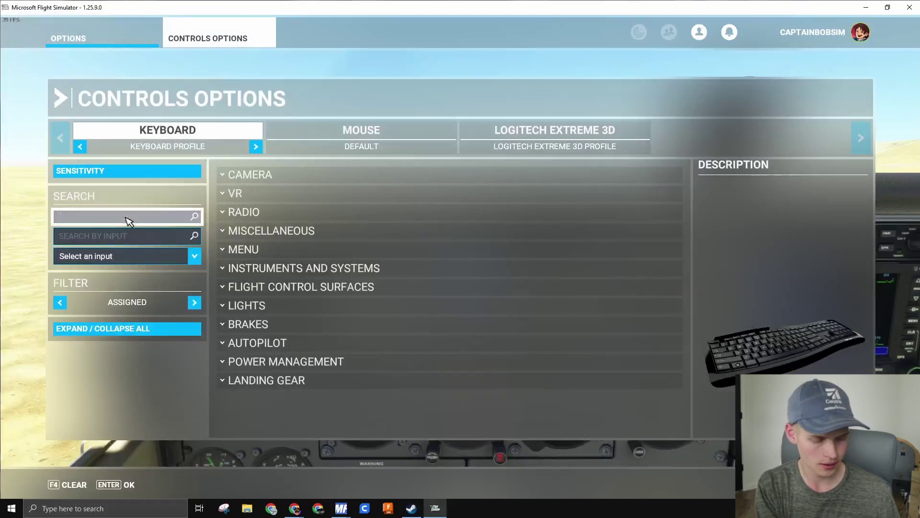
pyautogui.write('pause')
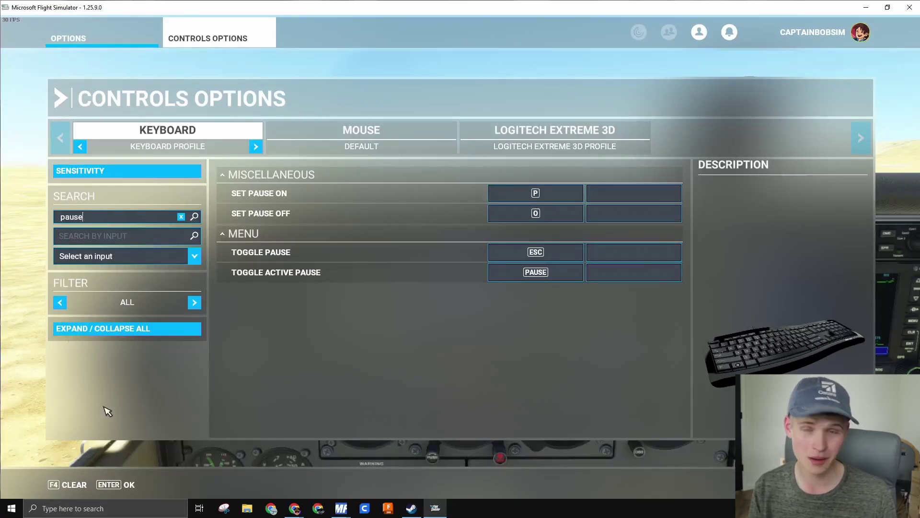
pyautogui.press('Escape')
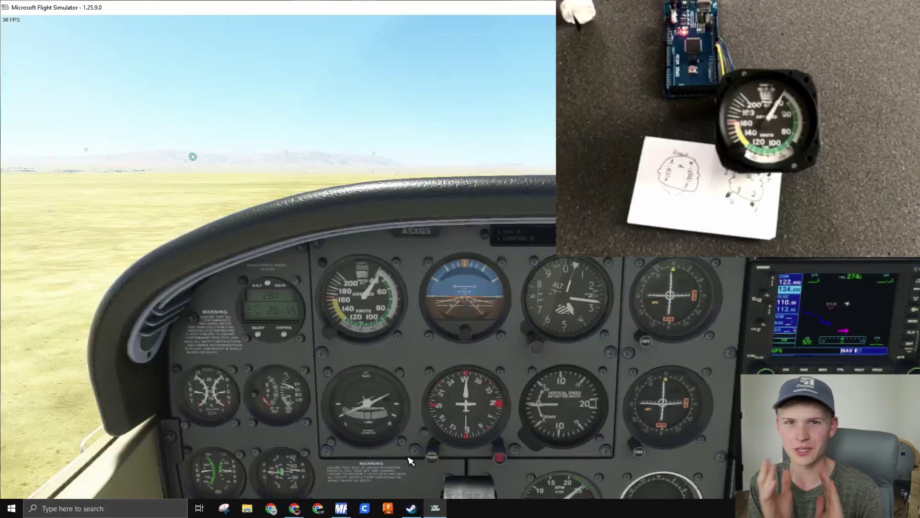
pyautogui.moveTo(342, 507)
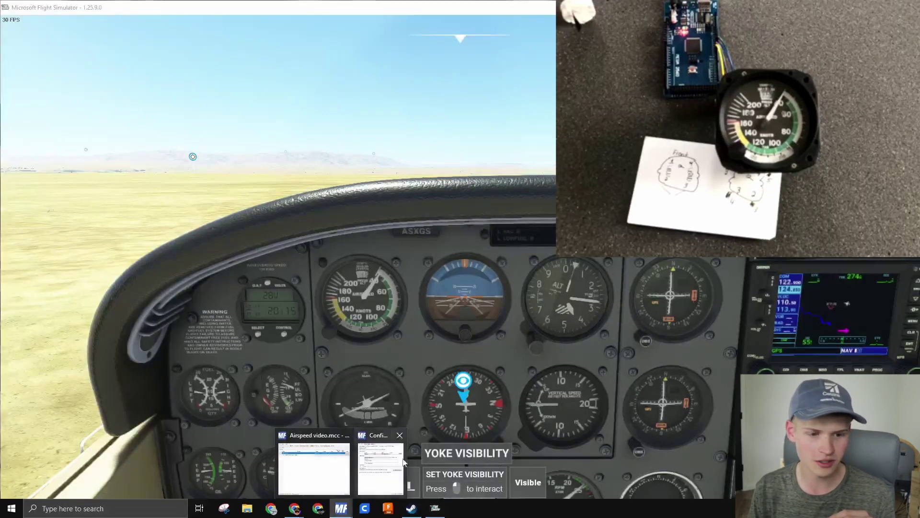
# Step: Bring the Airspeed config wizard into view, review the interpolation rows, and close it
pyautogui.click(383, 472)
pyautogui.moveTo(550, 125); pyautogui.dragTo(374, 87)
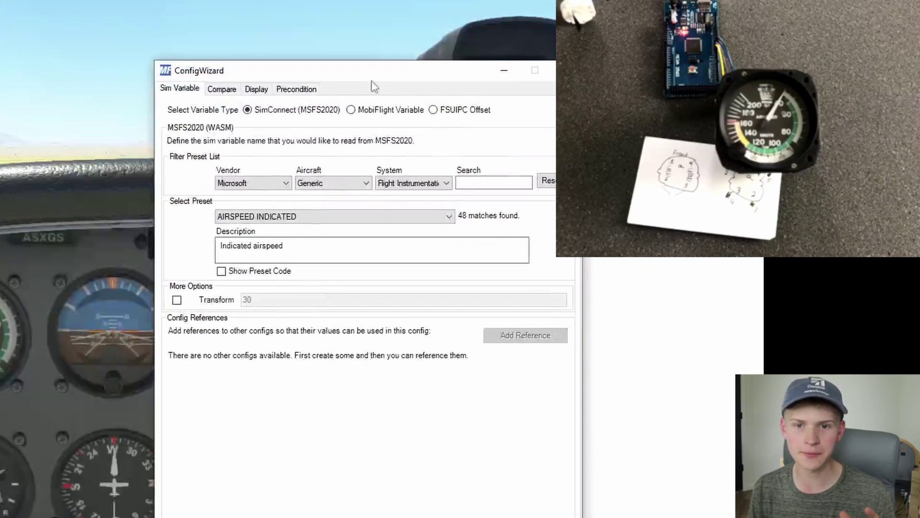
pyautogui.click(221, 90)
pyautogui.doubleClick(367, 285)
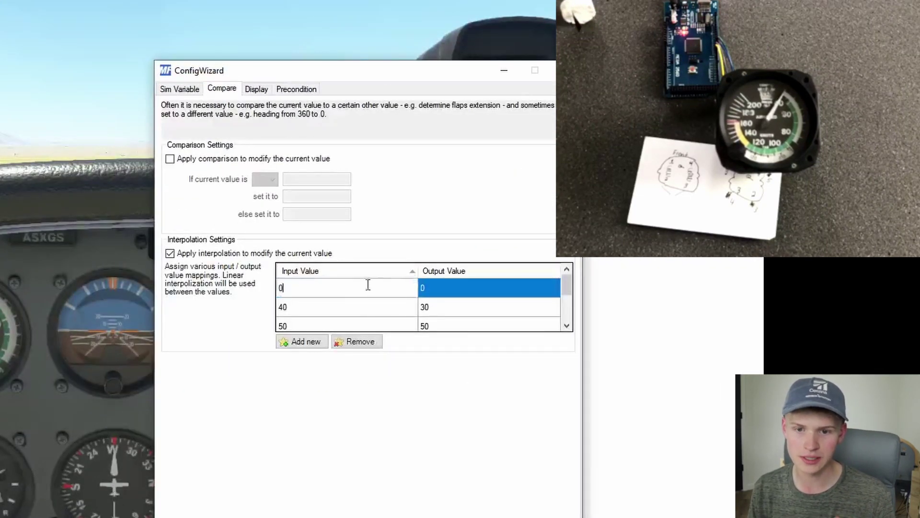
pyautogui.doubleClick(313, 311)
pyautogui.press('Return')
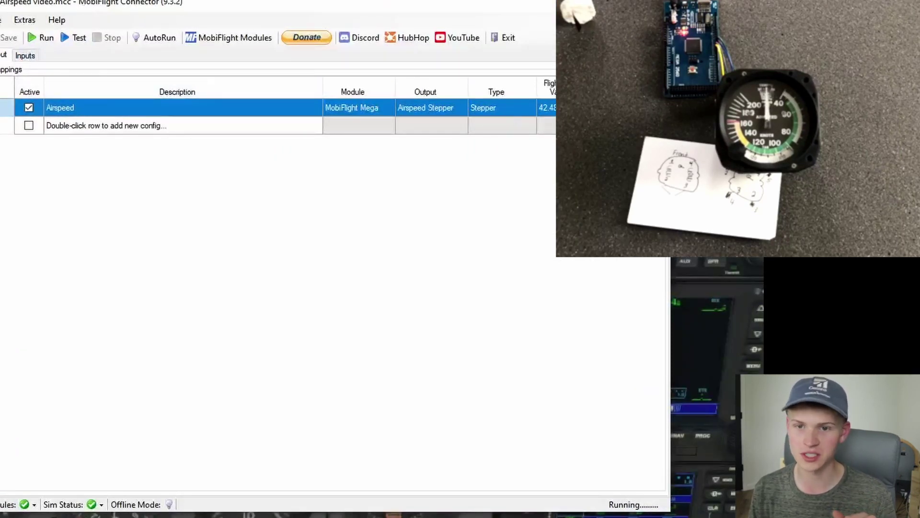
# Step: Reopen the Airspeed config and test the stepper at values 32 and 35, setting zero
pyautogui.doubleClick(290, 108)
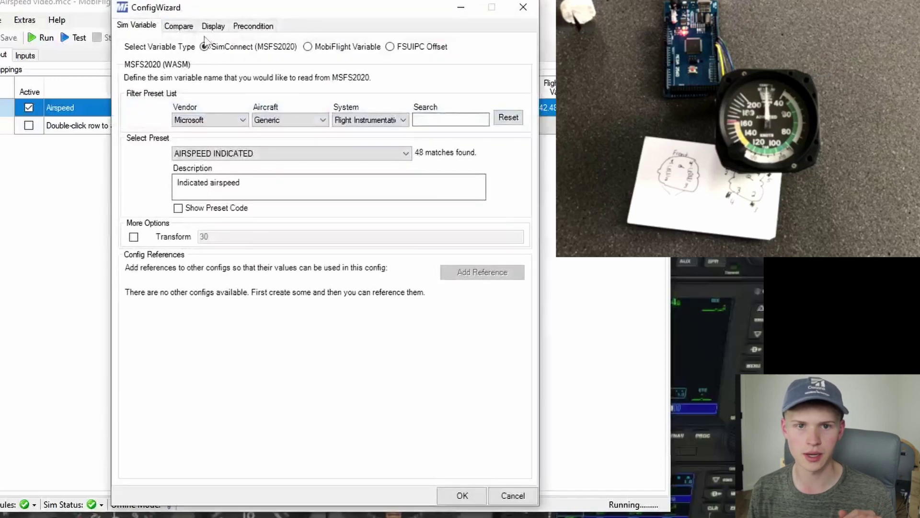
pyautogui.click(178, 26)
pyautogui.click(213, 25)
pyautogui.doubleClick(233, 201)
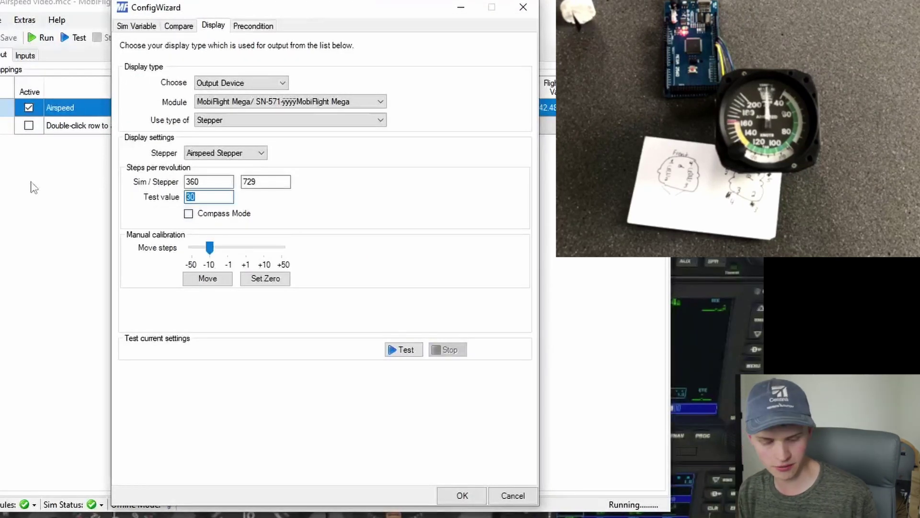
pyautogui.write('32')
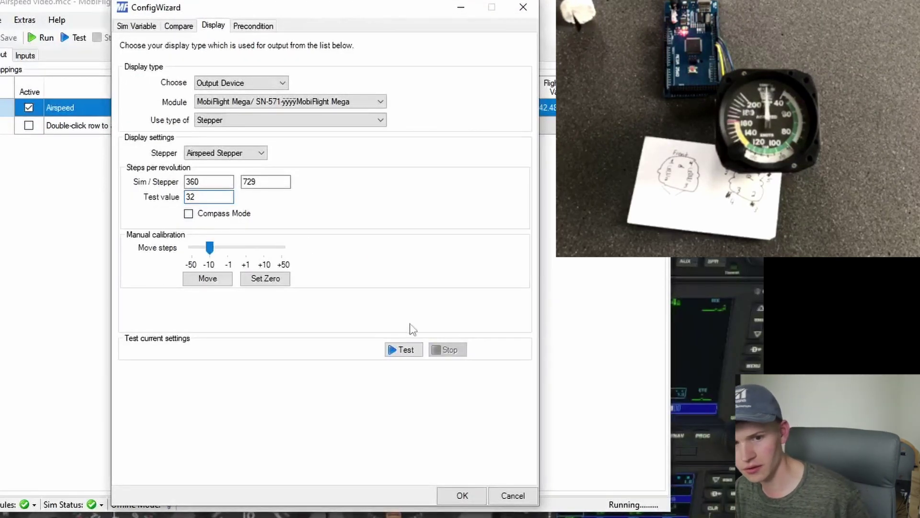
pyautogui.click(403, 349)
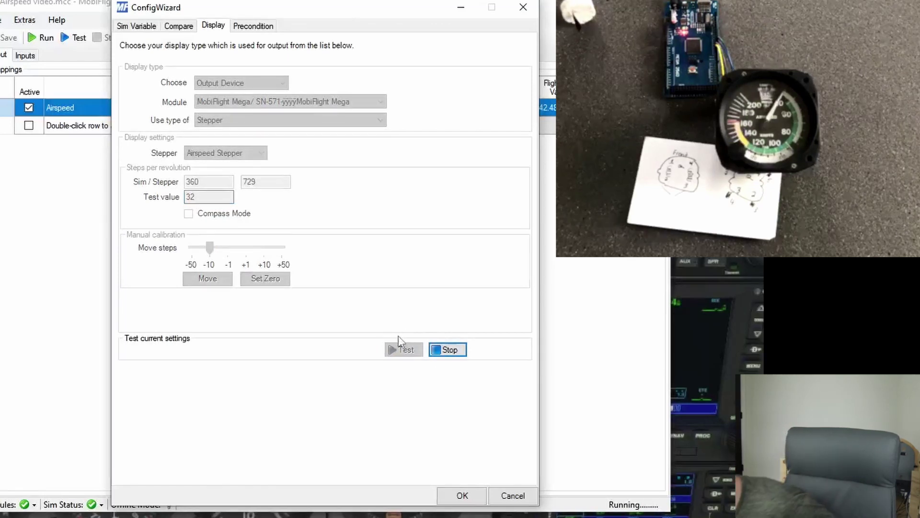
pyautogui.click(447, 350)
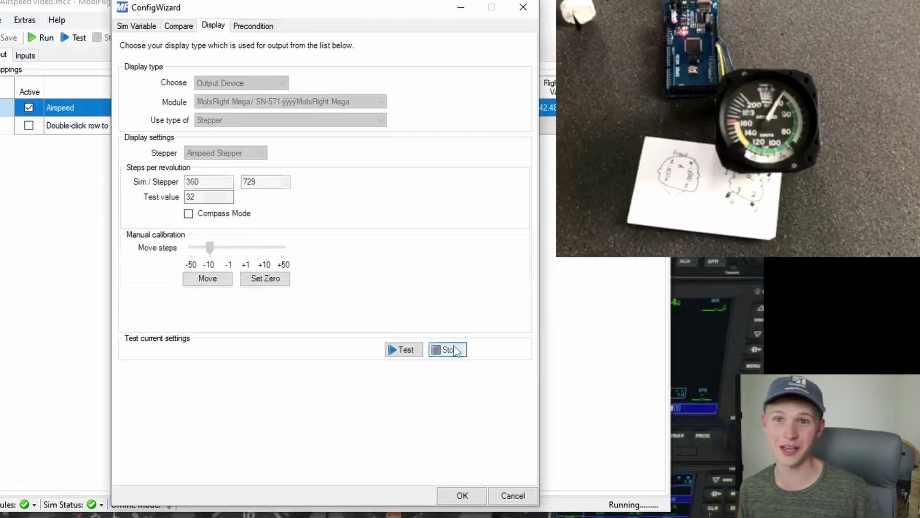
pyautogui.doubleClick(206, 197)
pyautogui.write('35')
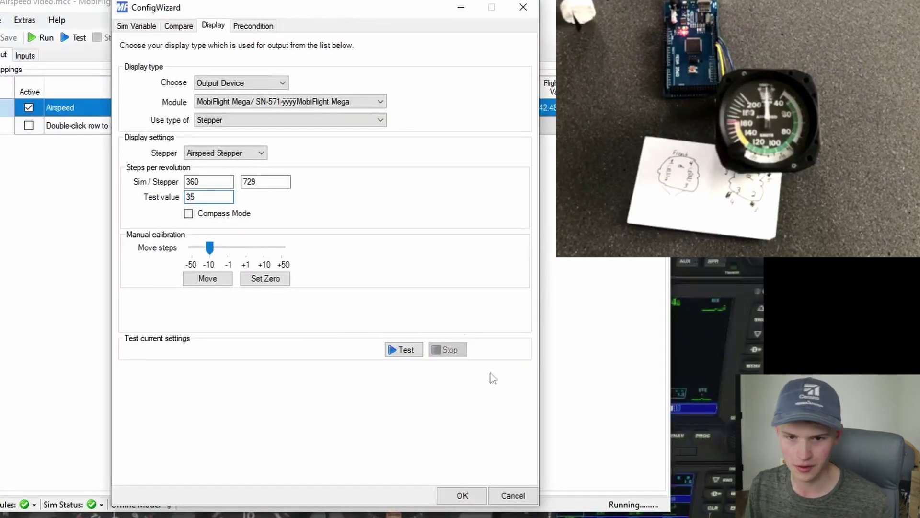
pyautogui.click(404, 349)
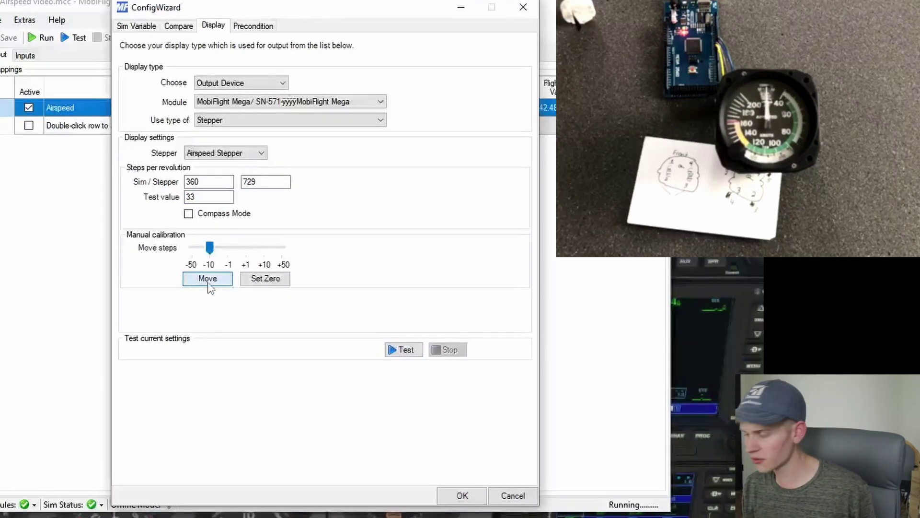
pyautogui.click(265, 279)
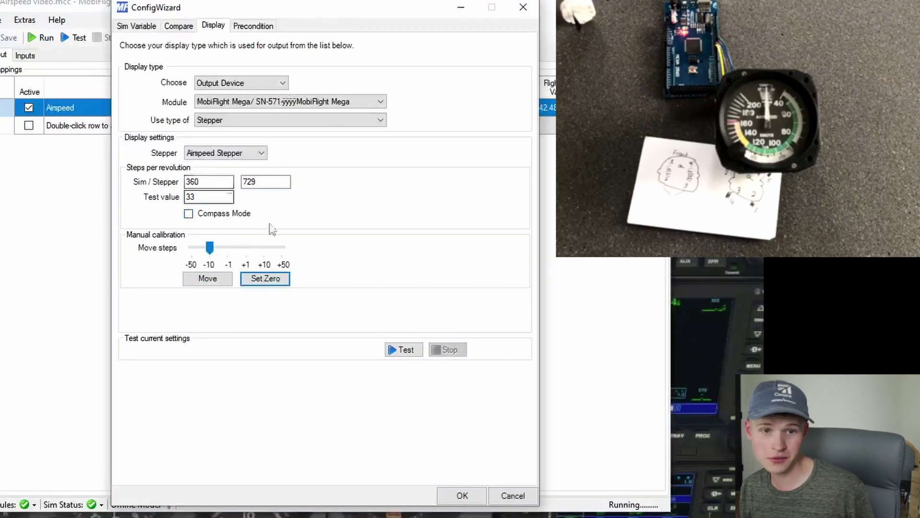
# Step: Change the 40 row's output to 35, save the config, and start Run
pyautogui.click(183, 27)
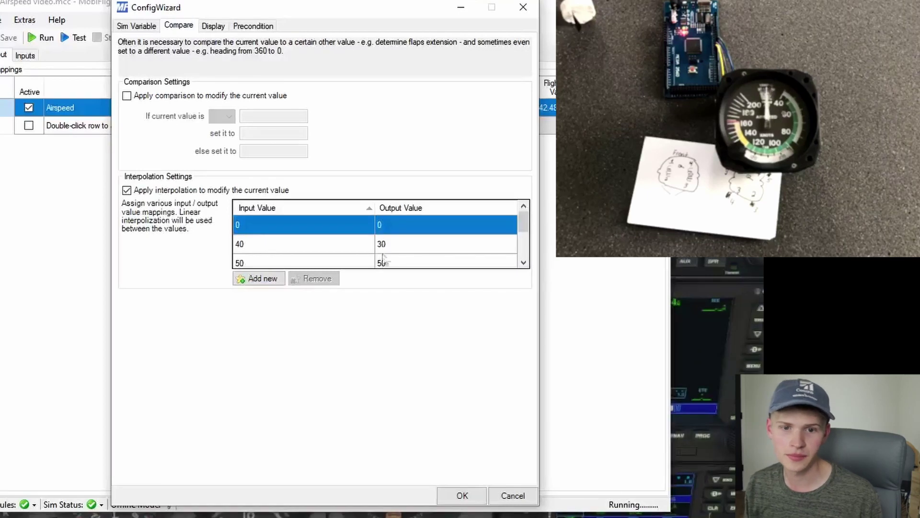
pyautogui.click(383, 245)
pyautogui.moveTo(383, 244); pyautogui.dragTo(398, 245)
pyautogui.write('5')
pyautogui.click(463, 494)
pyautogui.click(45, 37)
pyautogui.hotkey('alt', 'Tab')
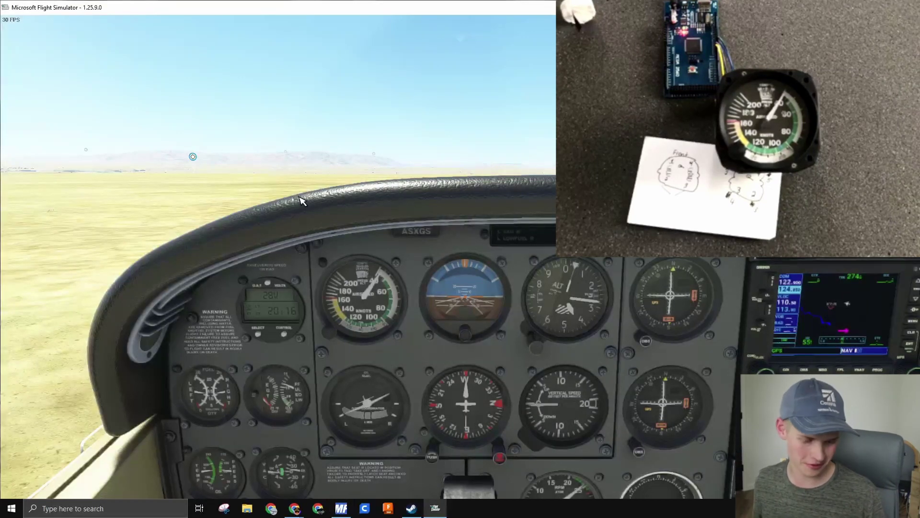
# Step: Run a stepper test at test value 14
pyautogui.click(402, 354)
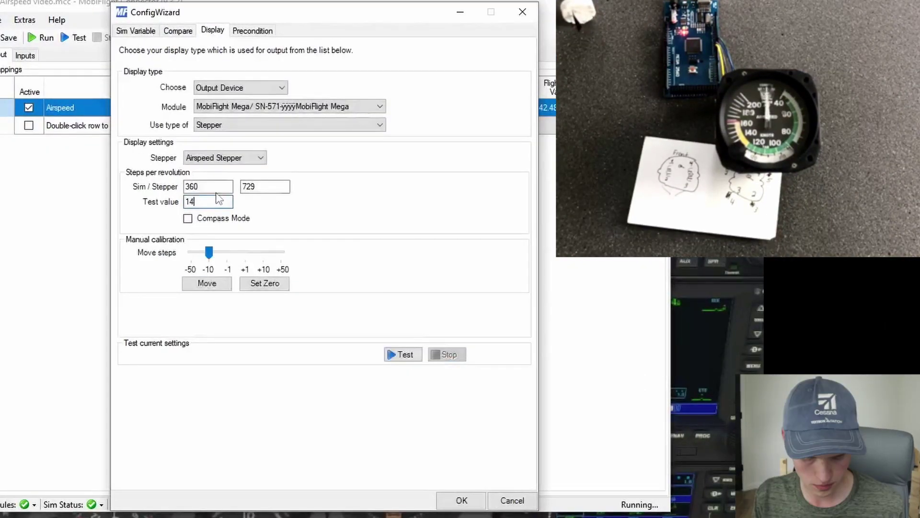